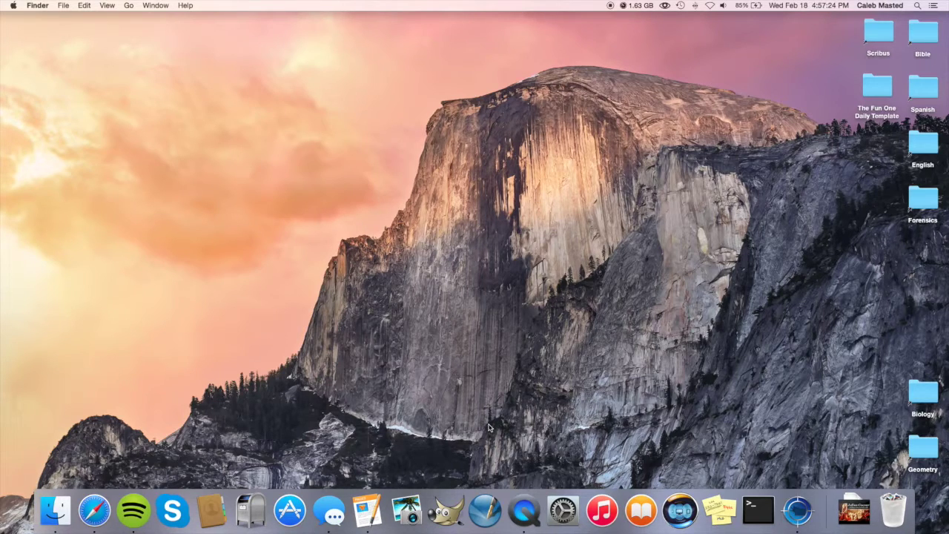
Launch Scribus and create a single-page A4 document with automatic text frames in 4 columns.
left_click(488, 510)
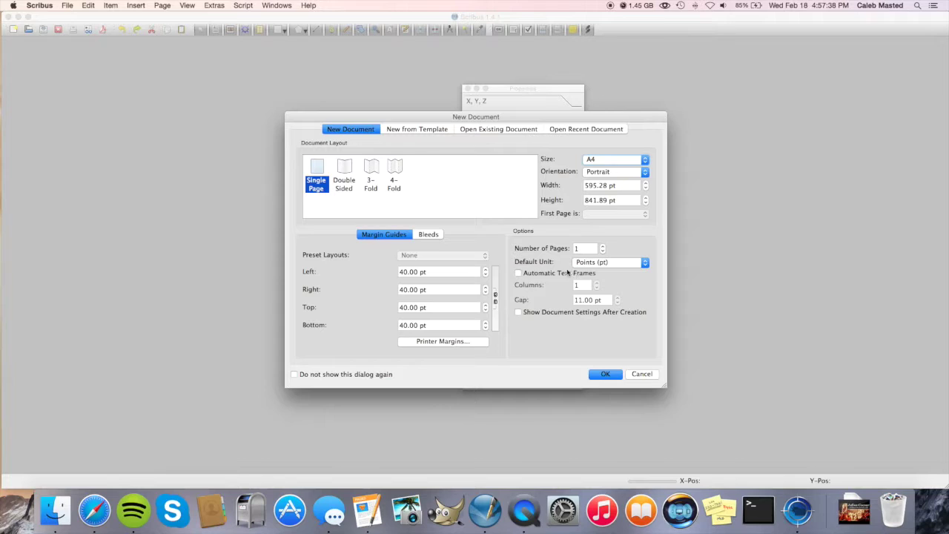
left_click(517, 273)
left_click(596, 283)
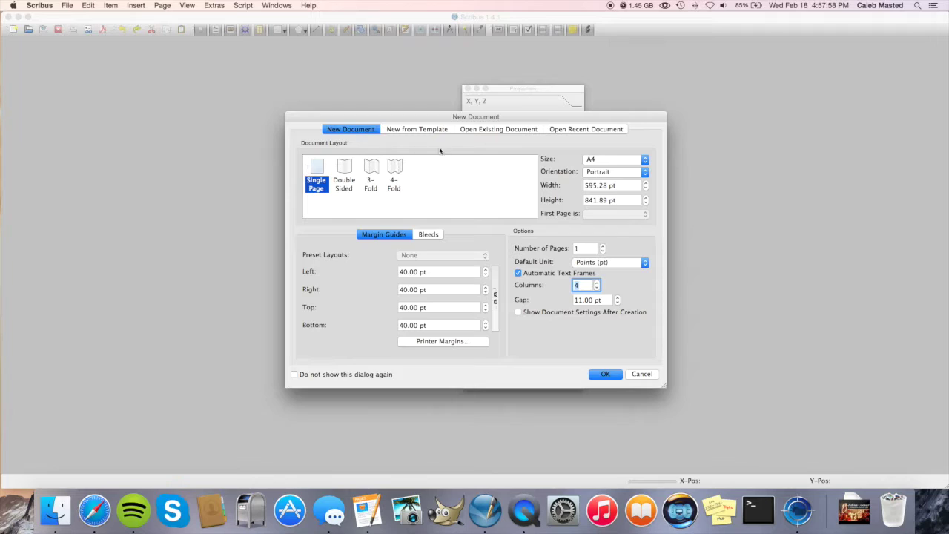
left_click(612, 375)
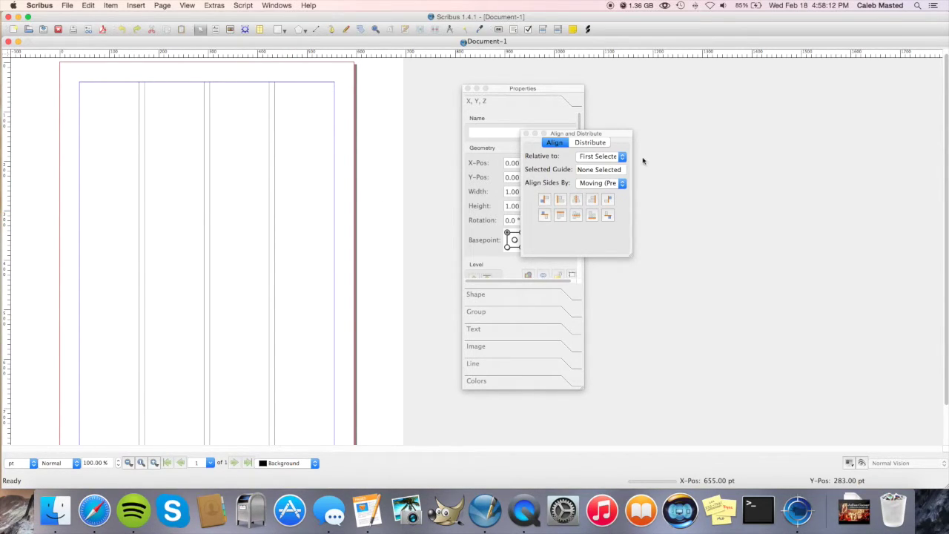
Drag the Align and Distribute palette to a new spot beside the page.
left_click_drag(583, 137, 644, 242)
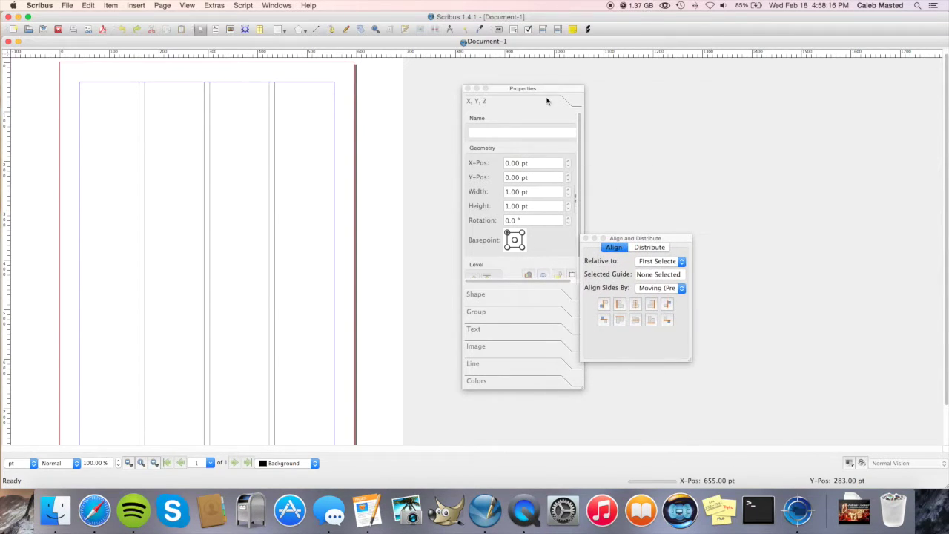
mouse_move(544, 89)
left_mouse_down()
mouse_move(564, 93)
mouse_move(536, 98)
left_mouse_up()
mouse_move(644, 238)
left_mouse_down()
mouse_move(566, 256)
mouse_move(649, 222)
left_mouse_up()
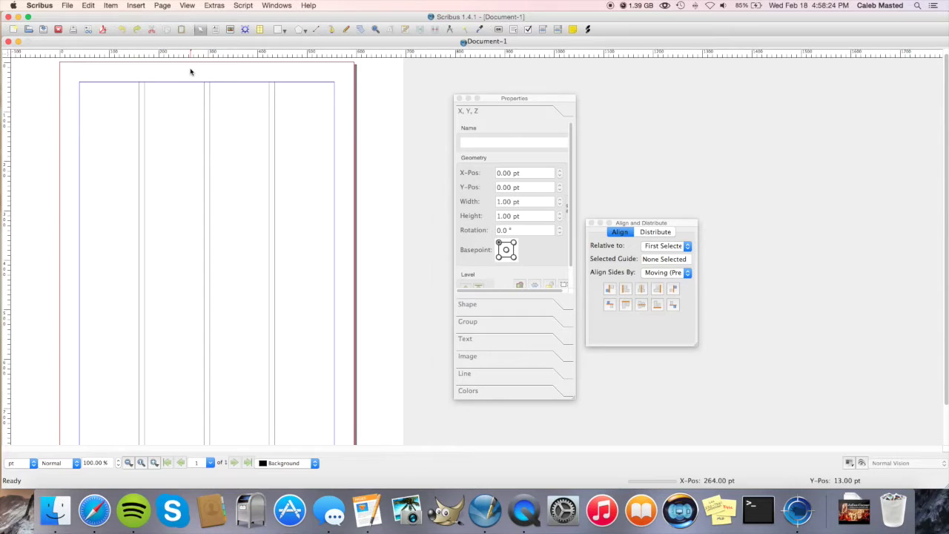
Hide and then reshow the Properties palette from the Windows menu.
left_click(278, 6)
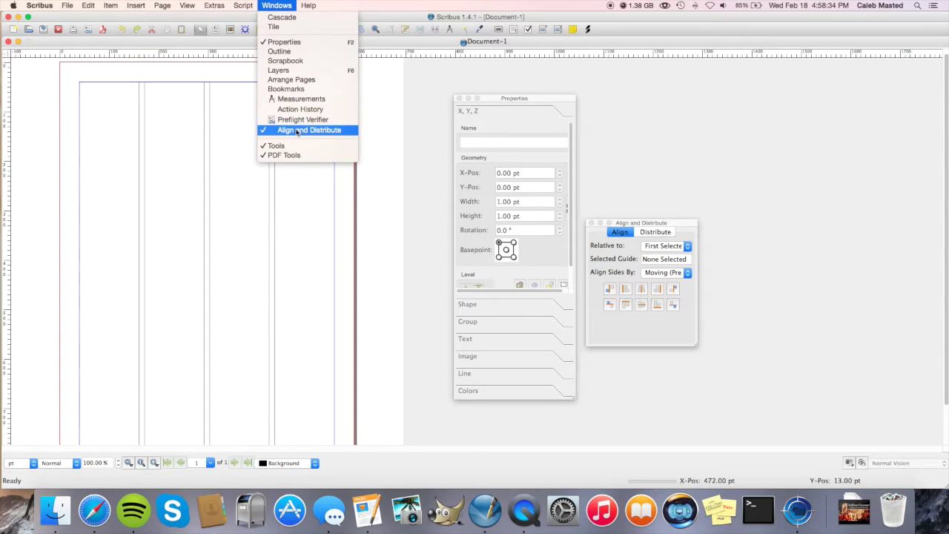
left_click(312, 41)
left_click(286, 7)
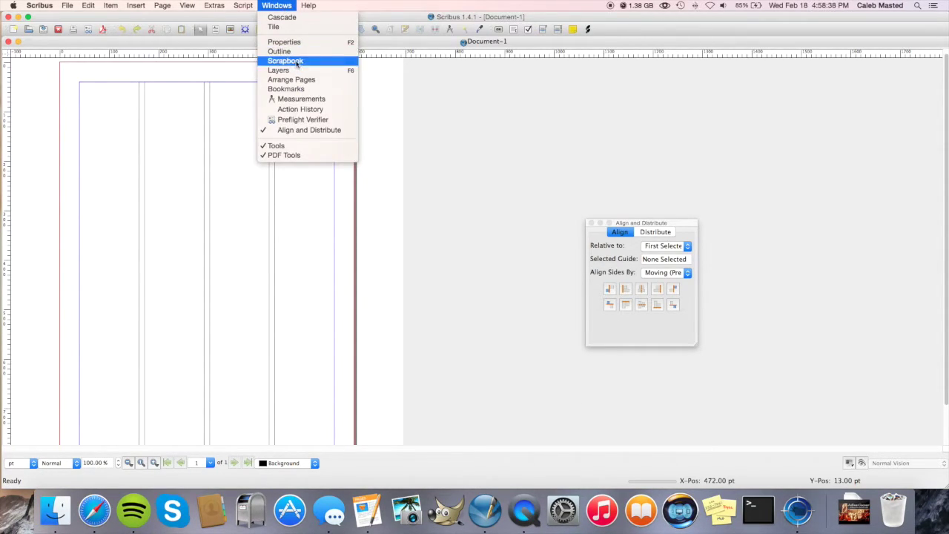
left_click(286, 41)
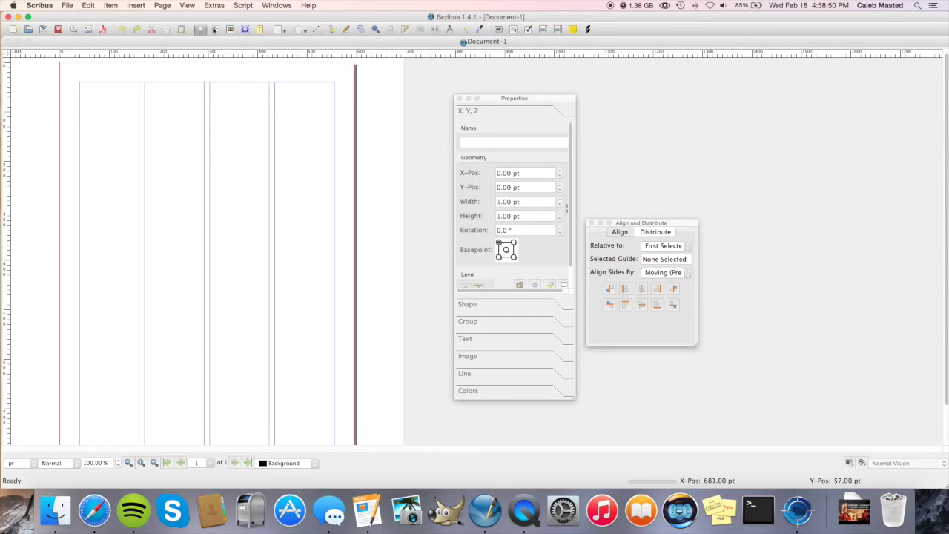
Draw a text frame across the top of the page and type 'The Newspaper Daily' into it.
left_click(213, 30)
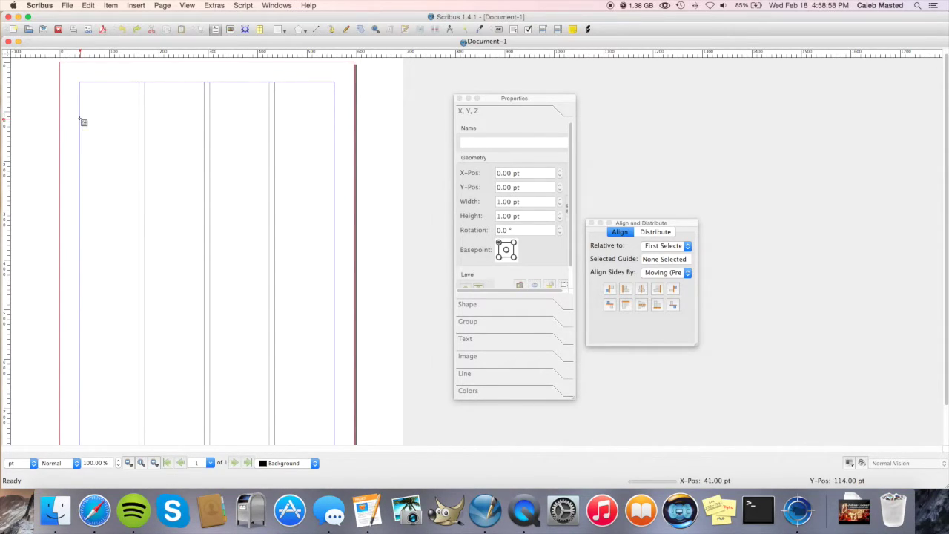
left_click_drag(80, 118, 334, 168)
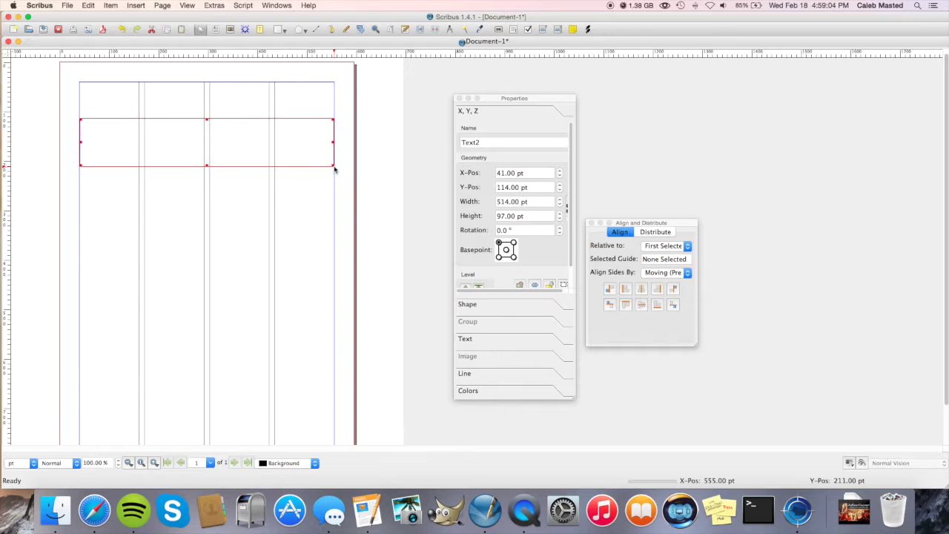
double_click(170, 142)
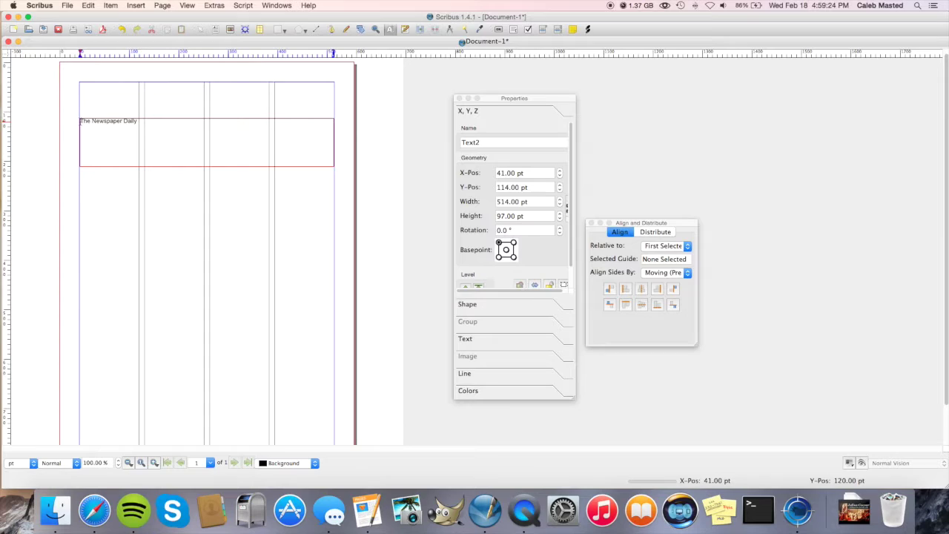
Select 'The Newspaper Daily' and raise its font size from 12 pt to 39 pt.
left_click_drag(80, 121, 165, 117)
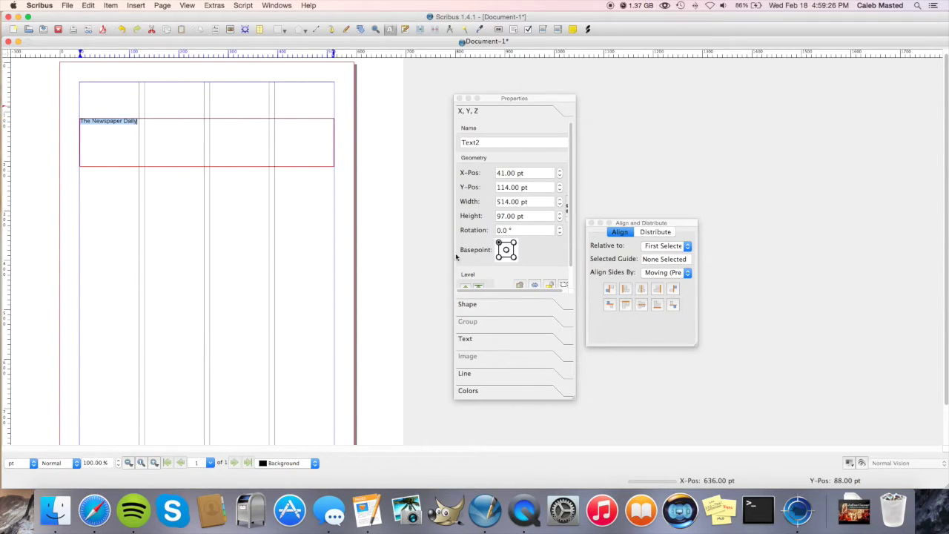
left_click(466, 339)
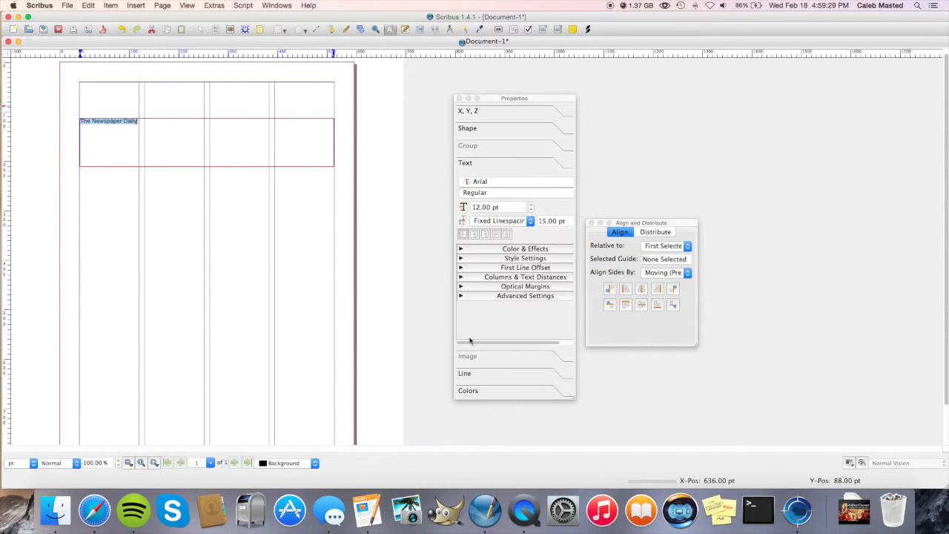
left_click(530, 206)
left_click(530, 205)
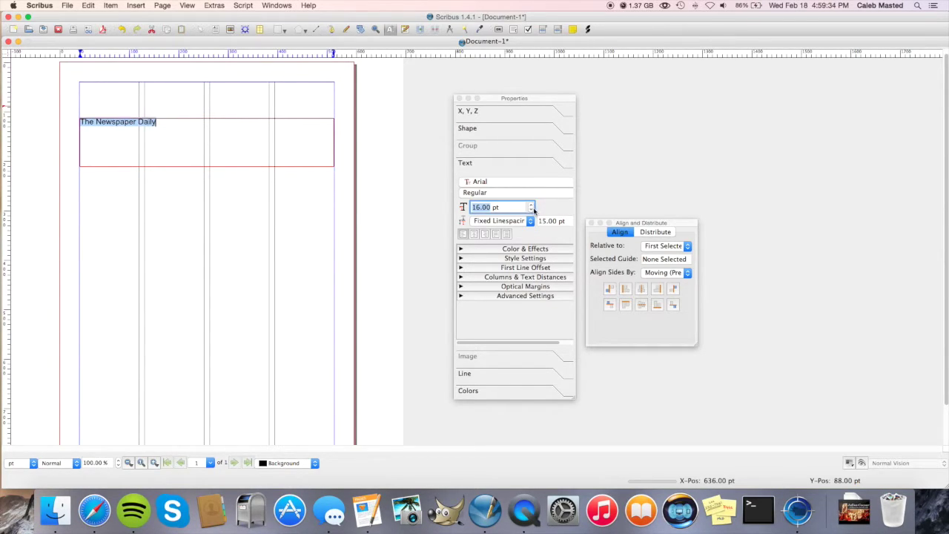
left_click(530, 210)
left_click(530, 205)
left_click(530, 205)
left_click(530, 205)
left_click(530, 206)
left_click(531, 205)
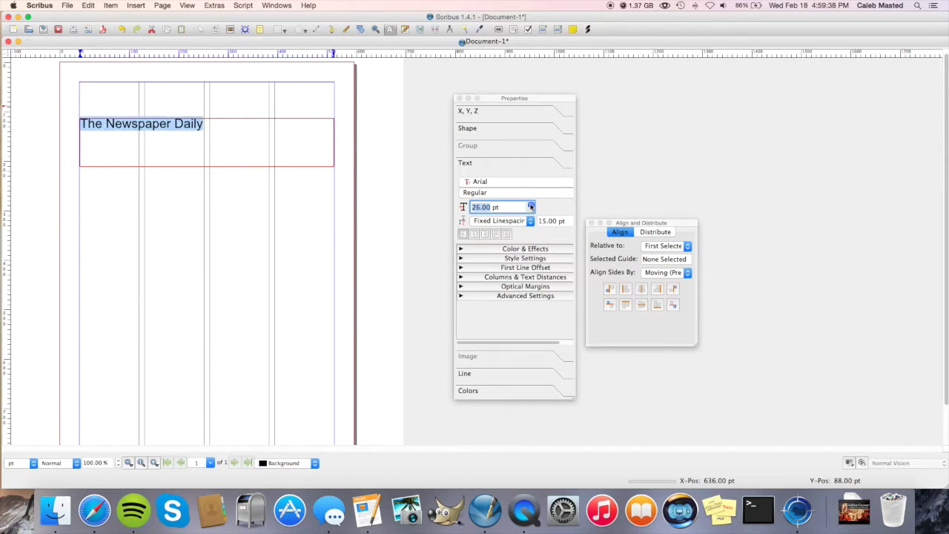
left_click(531, 206)
left_click(531, 205)
left_click(531, 206)
left_click(531, 206)
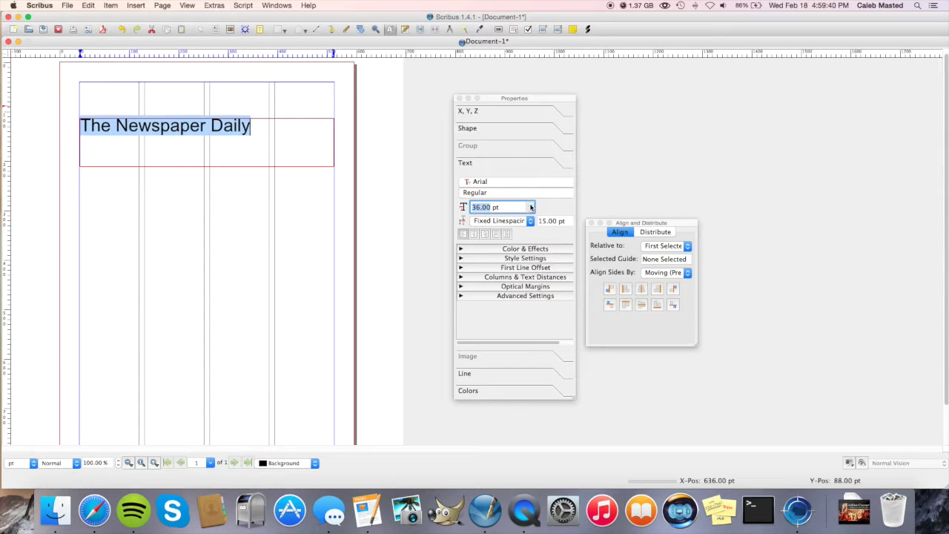
left_click(530, 205)
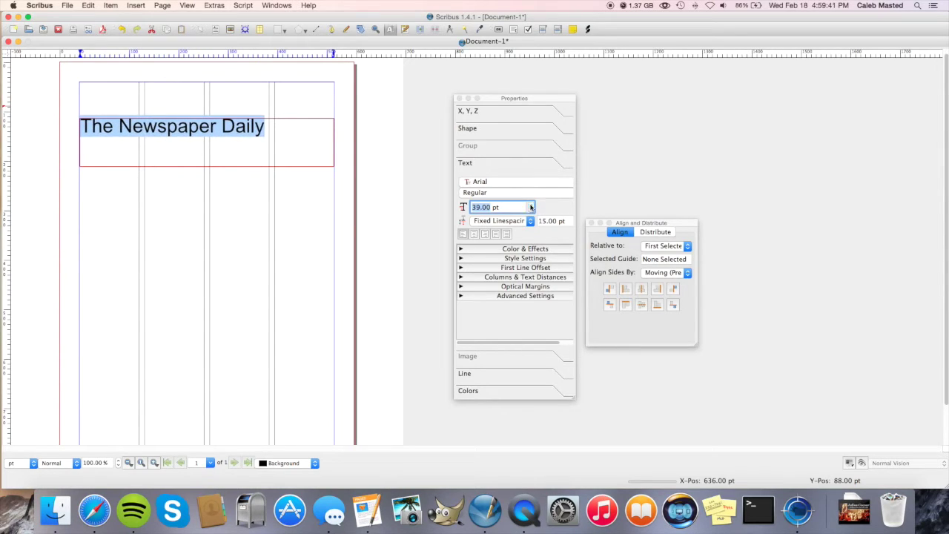
Change the masthead font to Bauhaus 93.
left_click(481, 184)
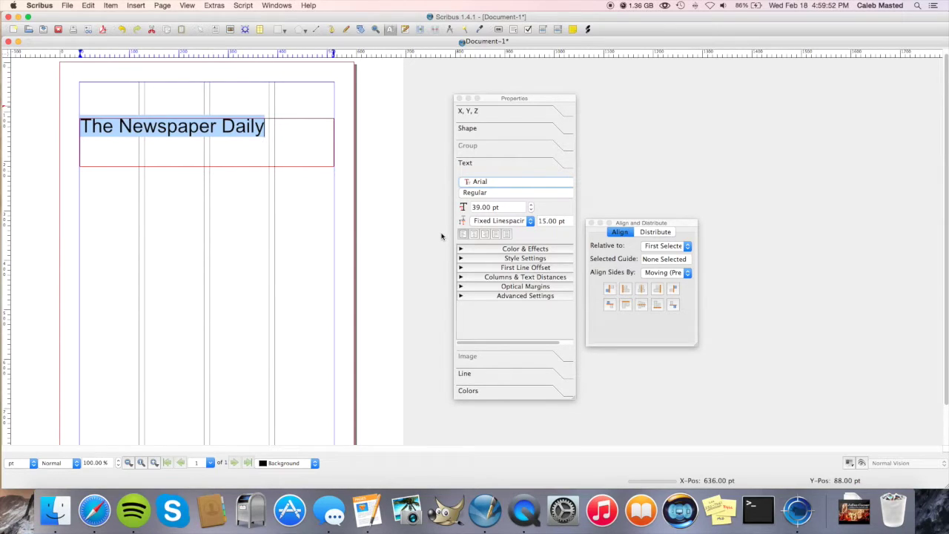
key("Down")
key("Down")
key("Down")
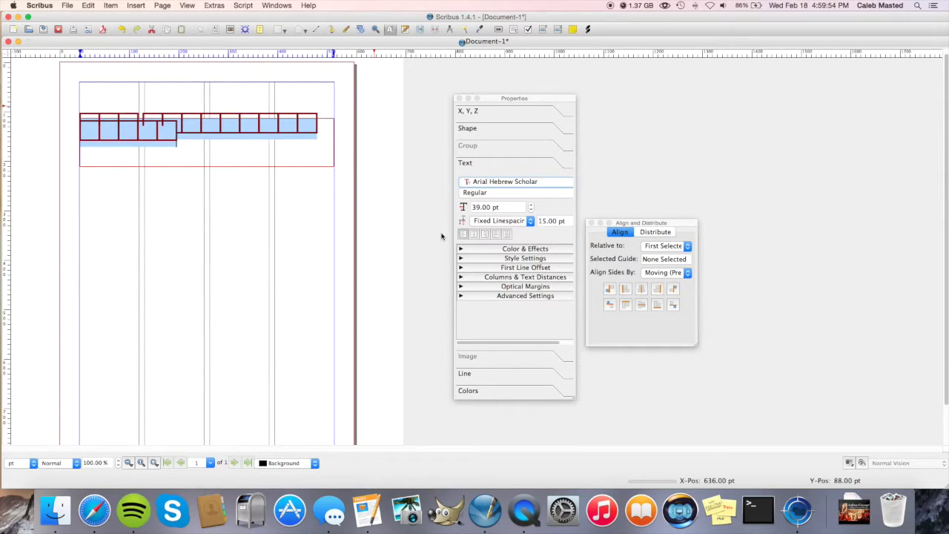
key("Down")
key("Down")
key("Down")
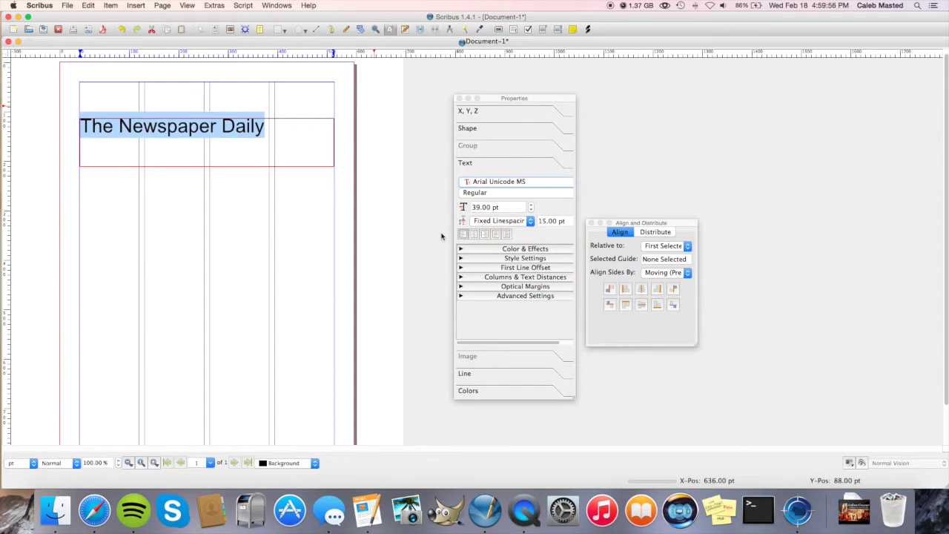
key("Down")
key("Down")
key("Down")
key("Down")
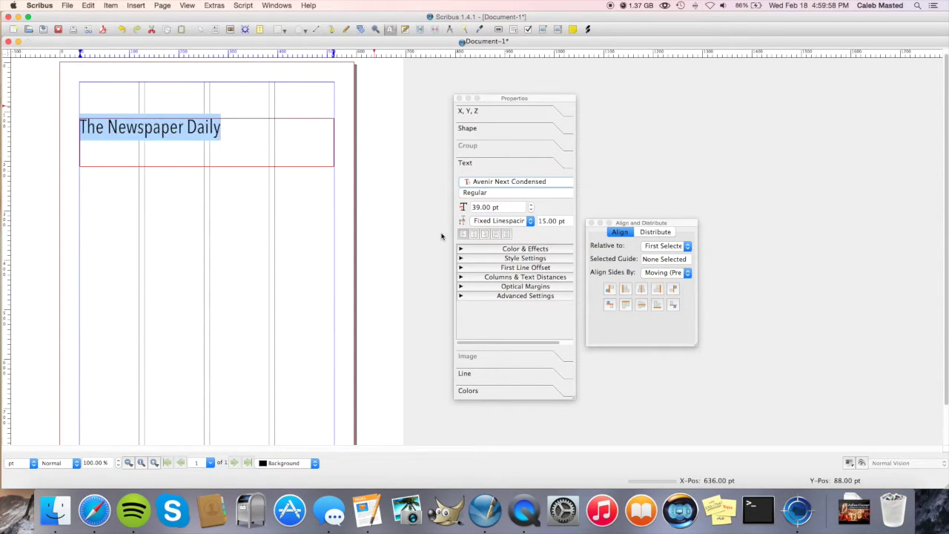
key("Down")
key("Down")
key("Down")
key("Down")
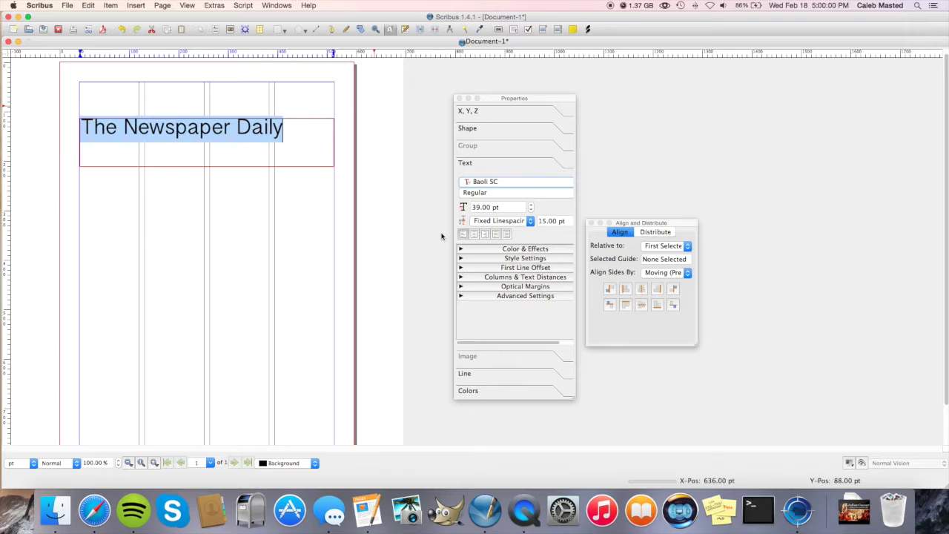
key("Down")
key("Down")
key("Down")
key("Down")
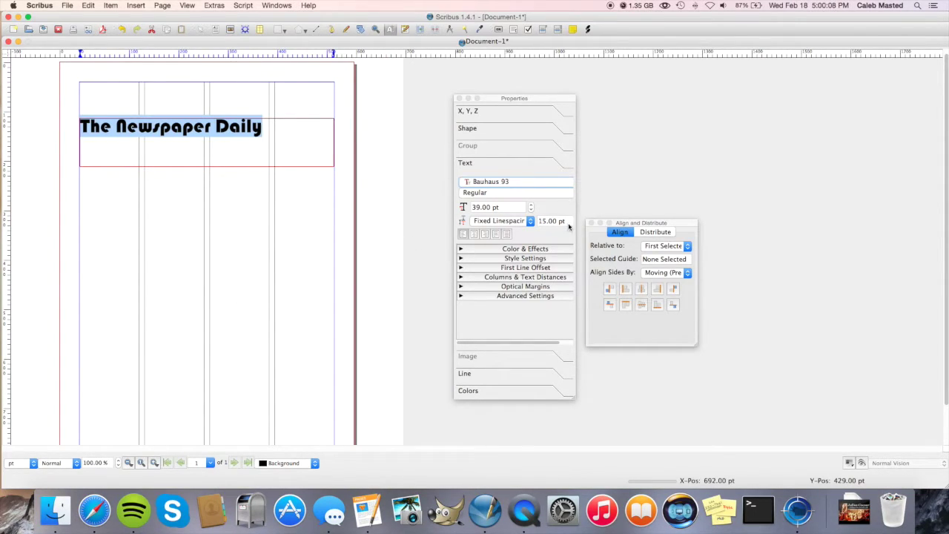
Set the masthead size to 54 pt so it fills one line, then finish editing.
left_click_drag(531, 206, 531, 207)
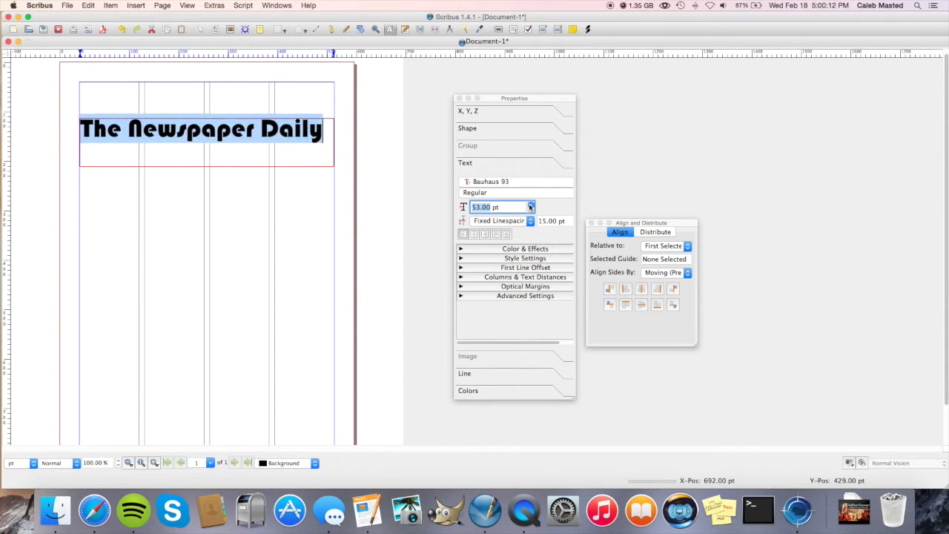
left_click(530, 206)
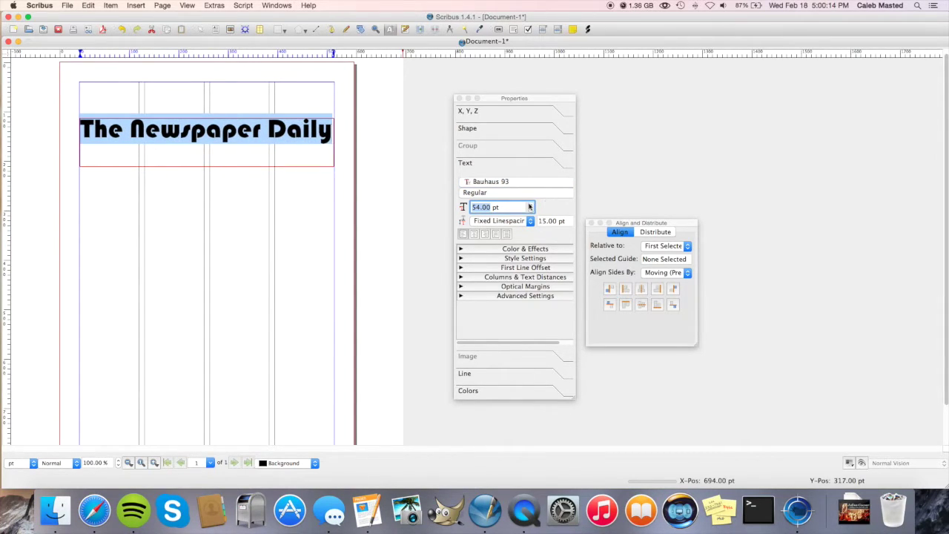
left_click(529, 206)
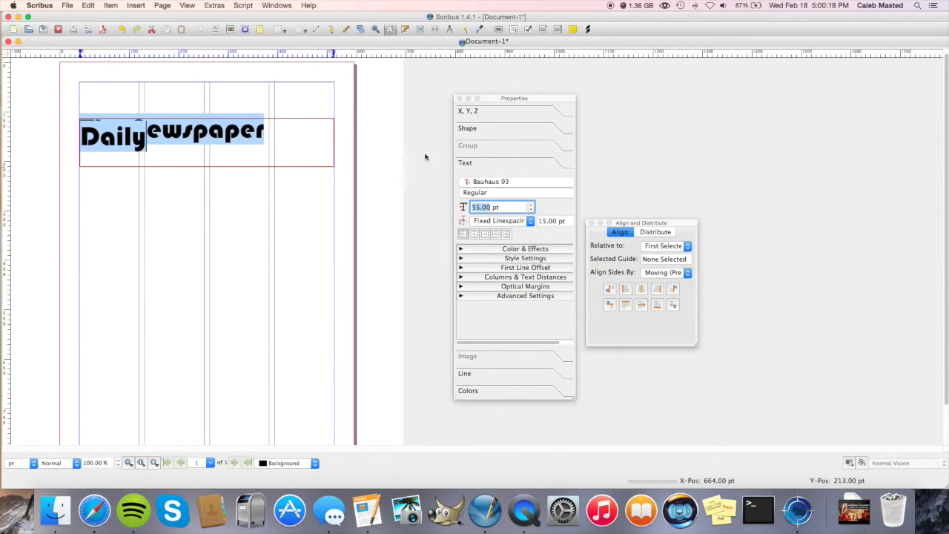
left_click(531, 211)
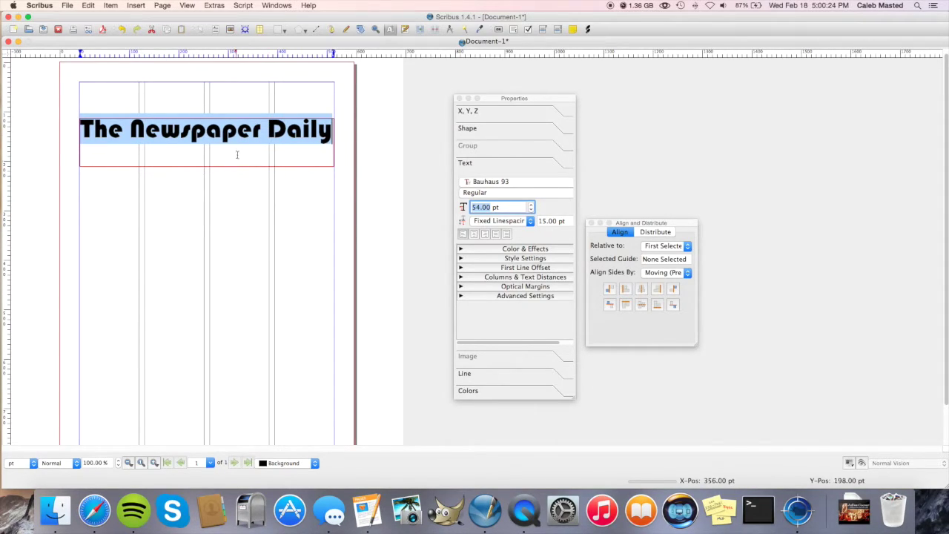
left_click(237, 198)
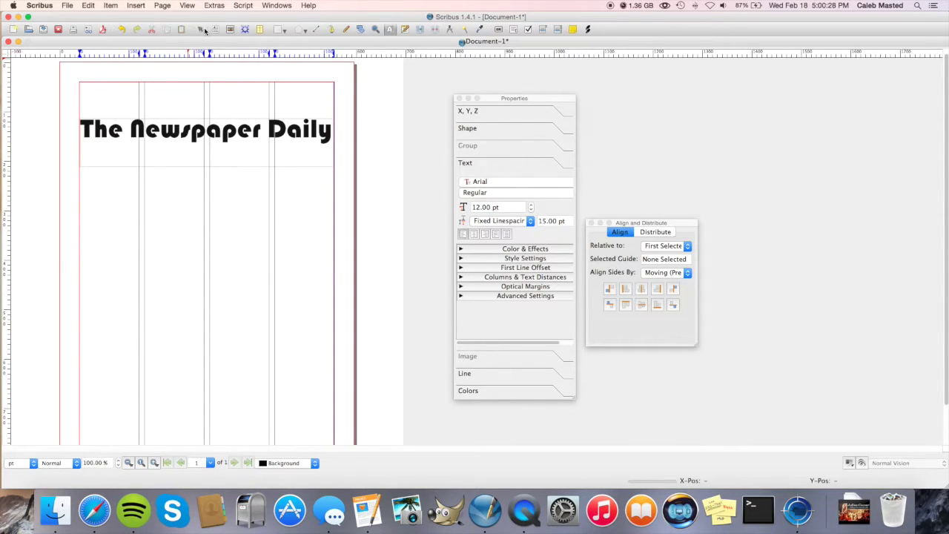
Select the masthead frame and shorten it to about 514 × 58 pt around the heading.
left_click(202, 29)
left_click(232, 163)
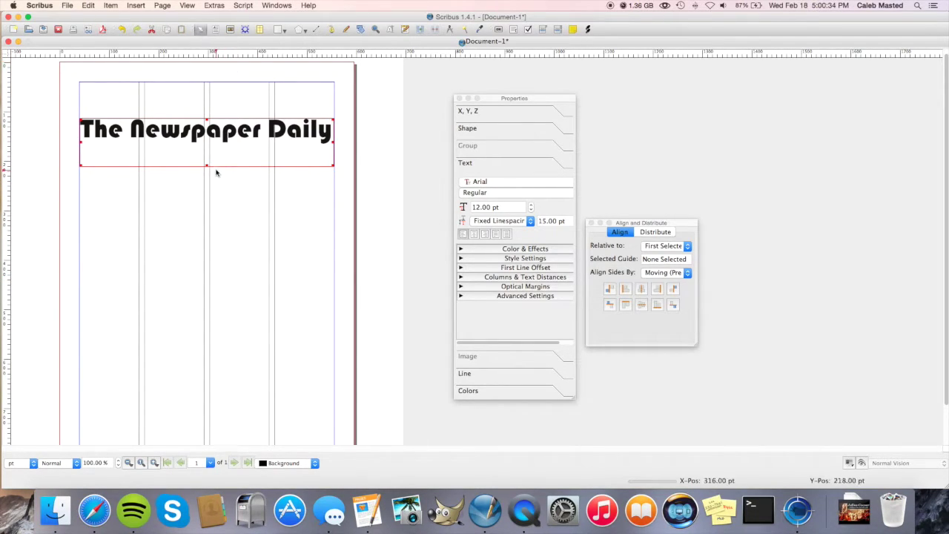
left_click_drag(205, 164, 208, 146)
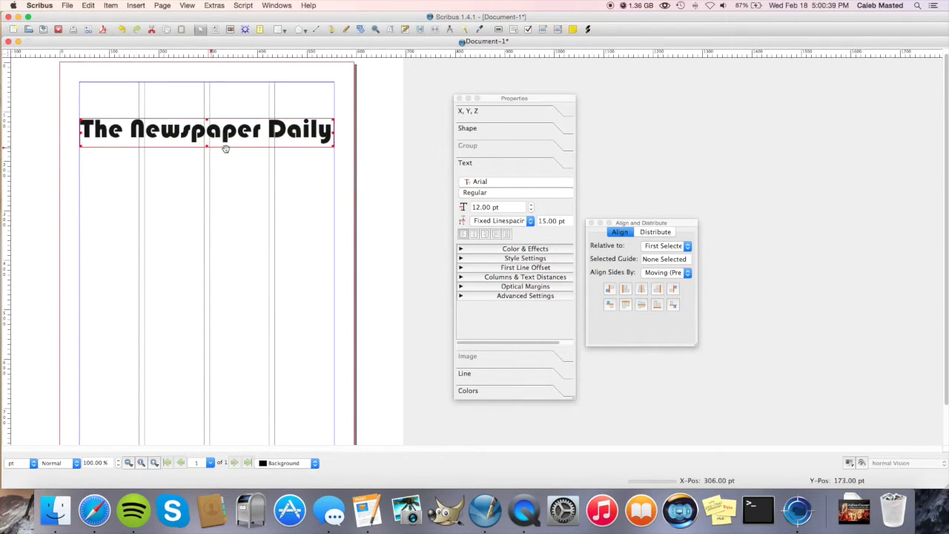
Draw a small frame under the masthead and type the dateline 'Antarctica, Antarctica' and 12/25/23.
left_click(214, 29)
left_click_drag(139, 149, 257, 163)
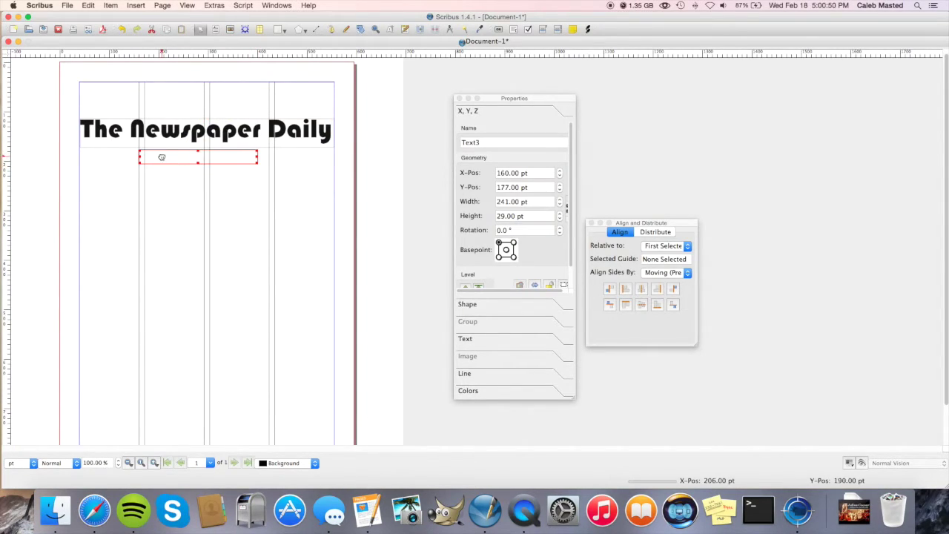
double_click(183, 161)
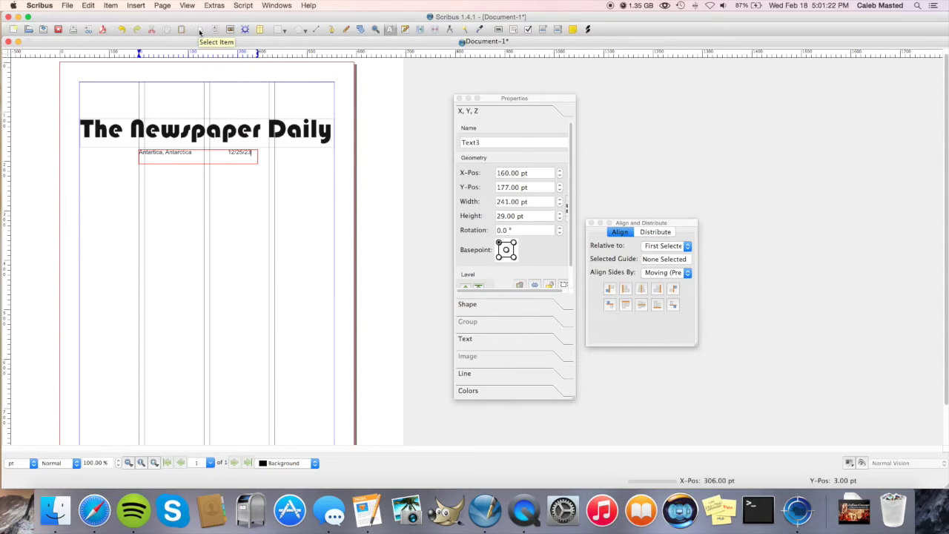
Trim the dateline frame to 228 × 18 pt so it hugs its single line.
left_click(199, 31)
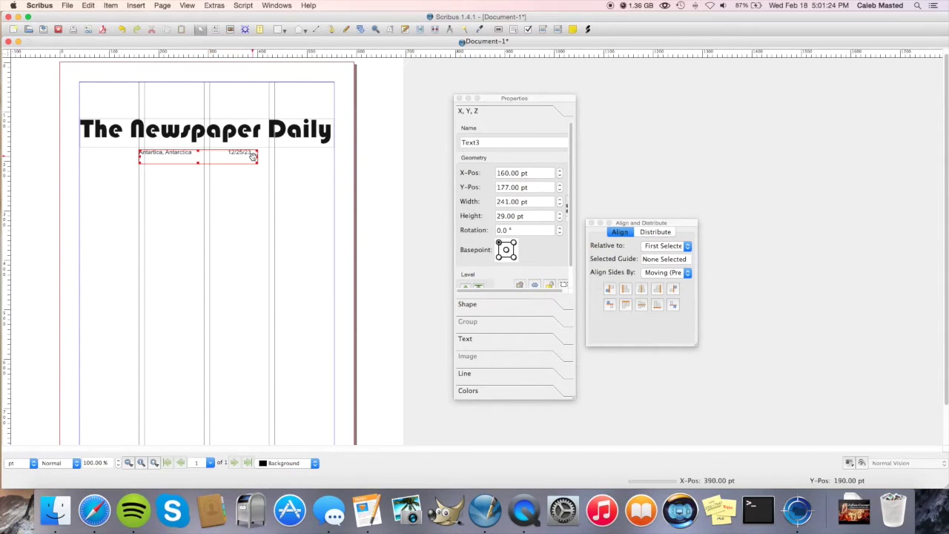
left_click_drag(256, 156, 251, 154)
left_click_drag(192, 163, 198, 155)
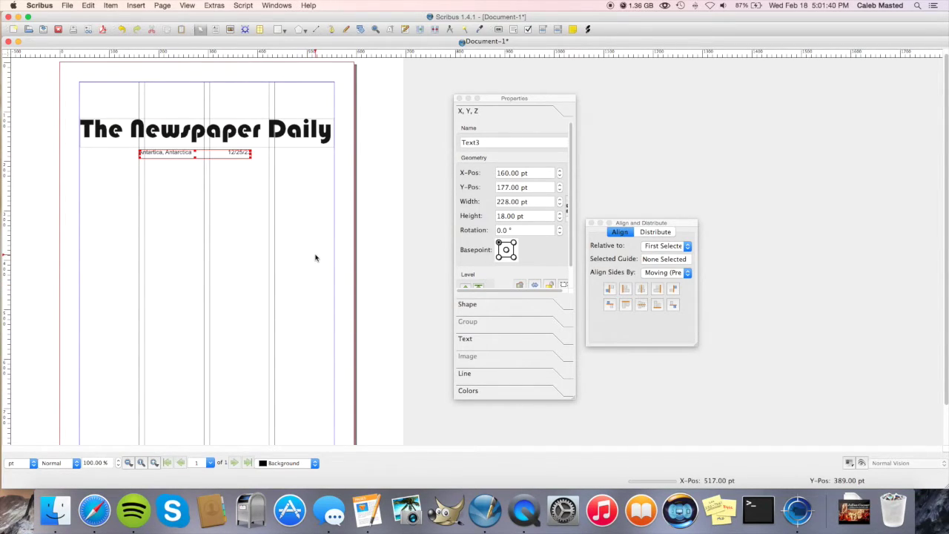
left_click(255, 143)
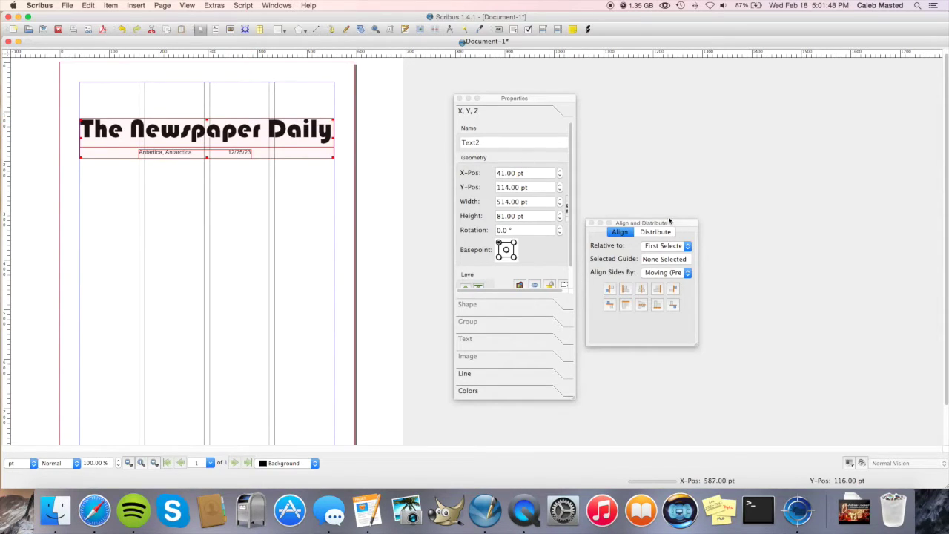
Centre the masthead on the page's vertical axis, then nudge it to X 41 pt.
left_click_drag(669, 220, 471, 212)
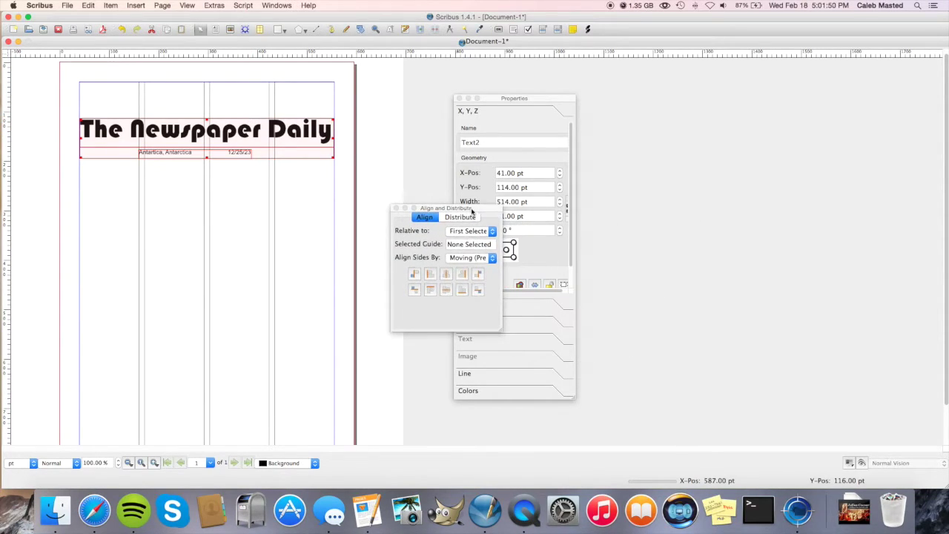
left_click(446, 274)
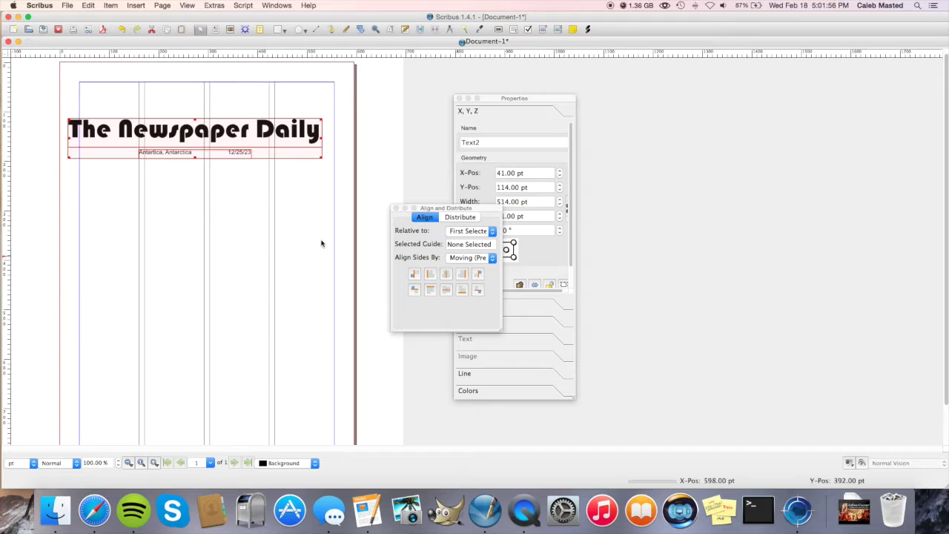
key("Right")
key("Right")
key("Right")
key("Right")
key("Right")
key("Right")
key("Right")
key("Right")
key("Right")
key("Right")
key("Right")
key("Right")
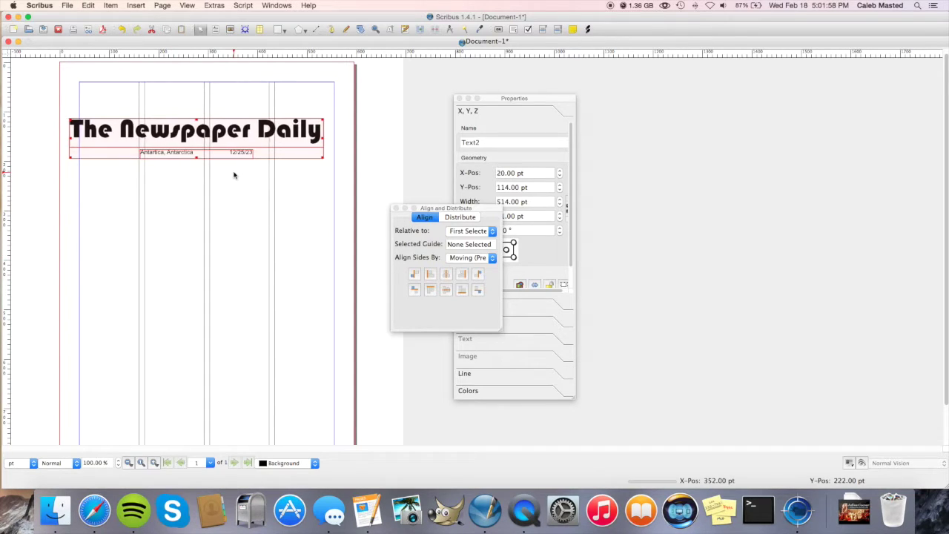
key("Right")
key("Right")
key("Right")
key("Right")
key("Right")
key("Right")
key("Right")
key("Right")
key("Right")
key("Right")
key("Right")
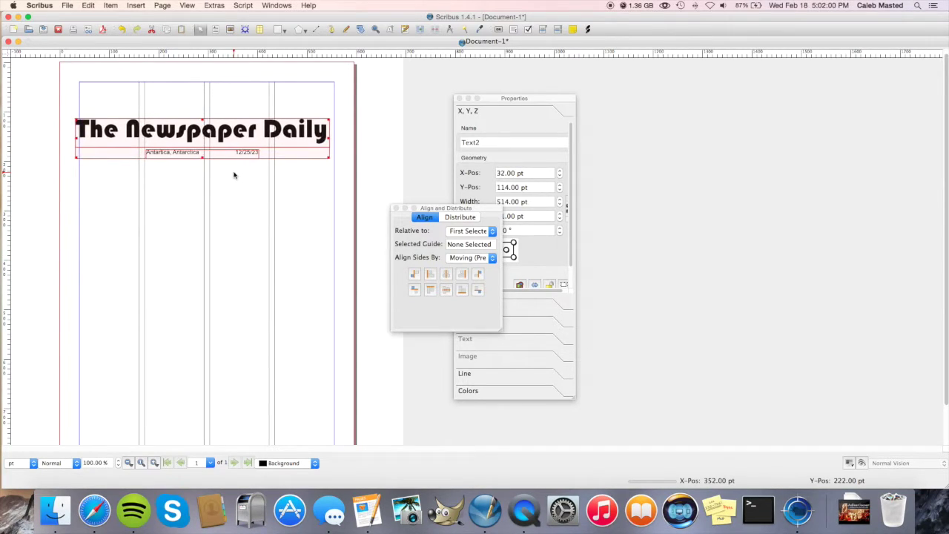
key("Right")
key("Right")
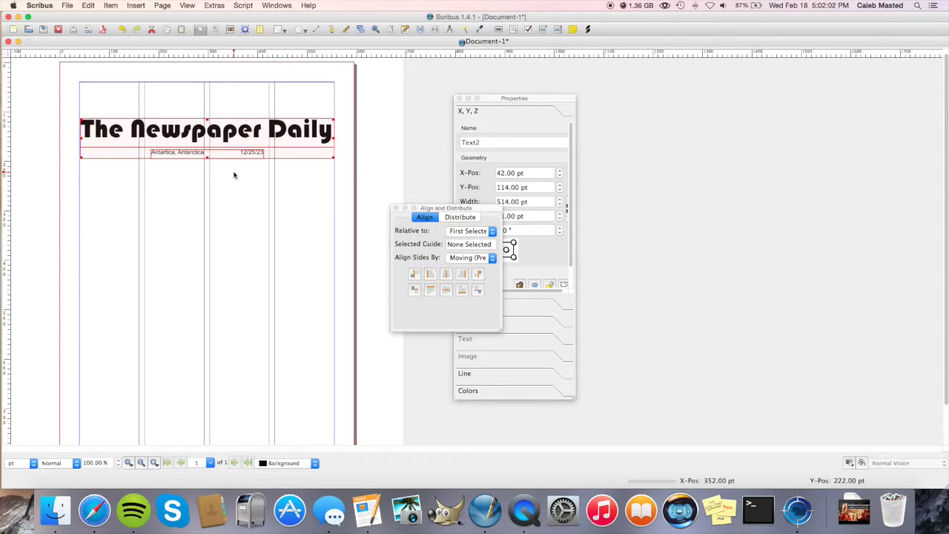
key("Left")
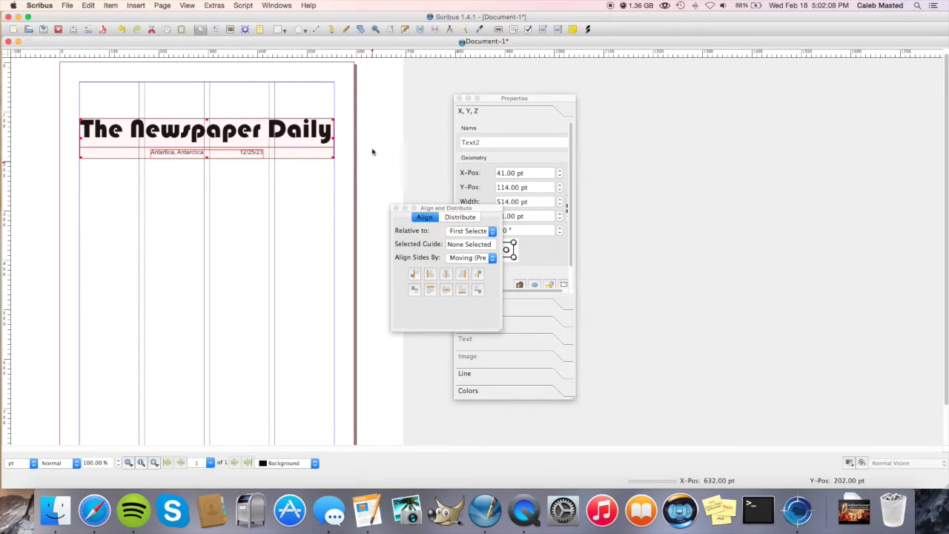
Draw a 514 pt horizontal rule between the margins under the masthead at Y 169 pt.
left_click(306, 190)
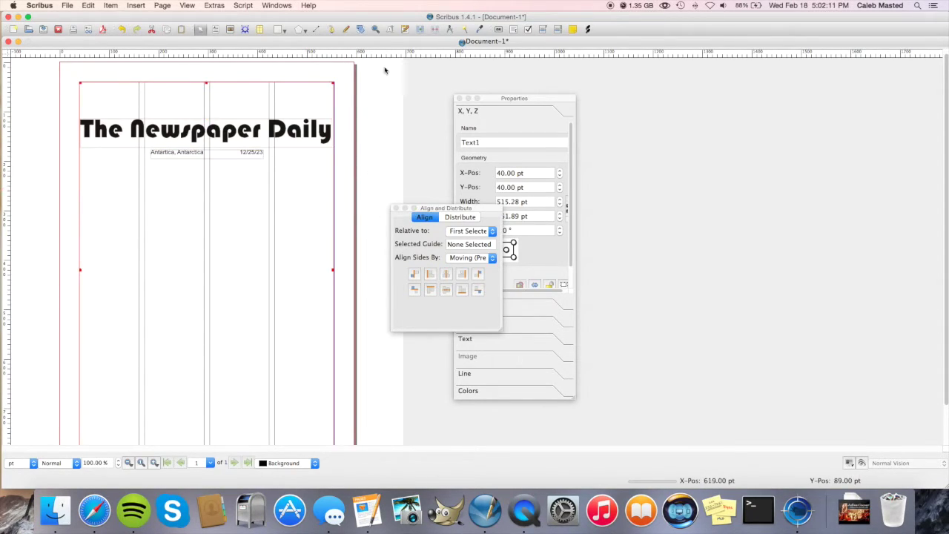
left_click(314, 31)
left_click_drag(79, 143, 333, 144)
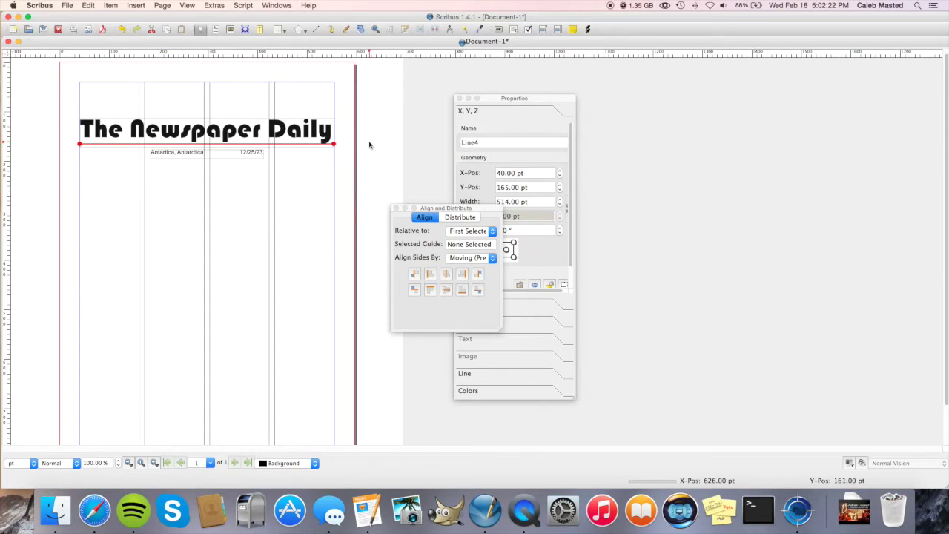
key("Down")
key("Down")
key("Down")
key("Down")
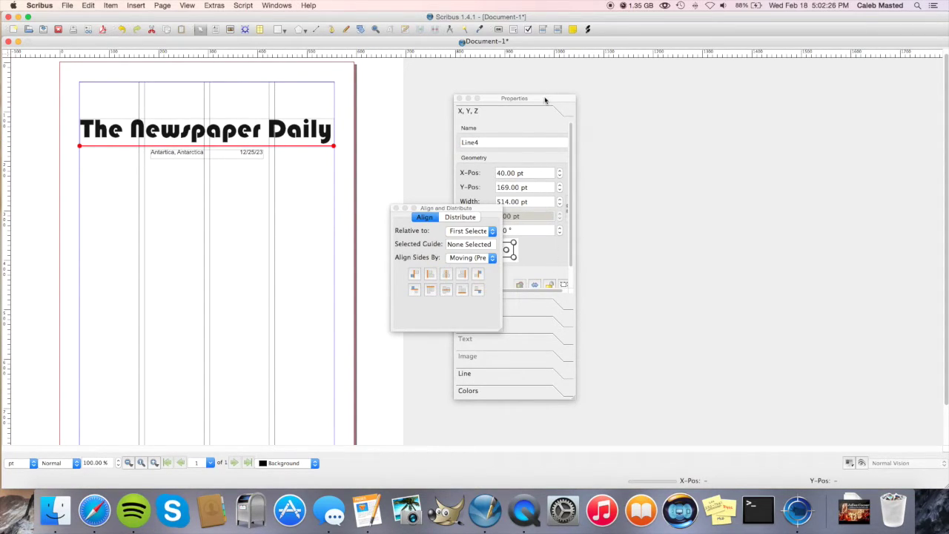
Change the solid masthead rule to a long-dash line 2 pt wide.
left_click_drag(545, 100, 613, 95)
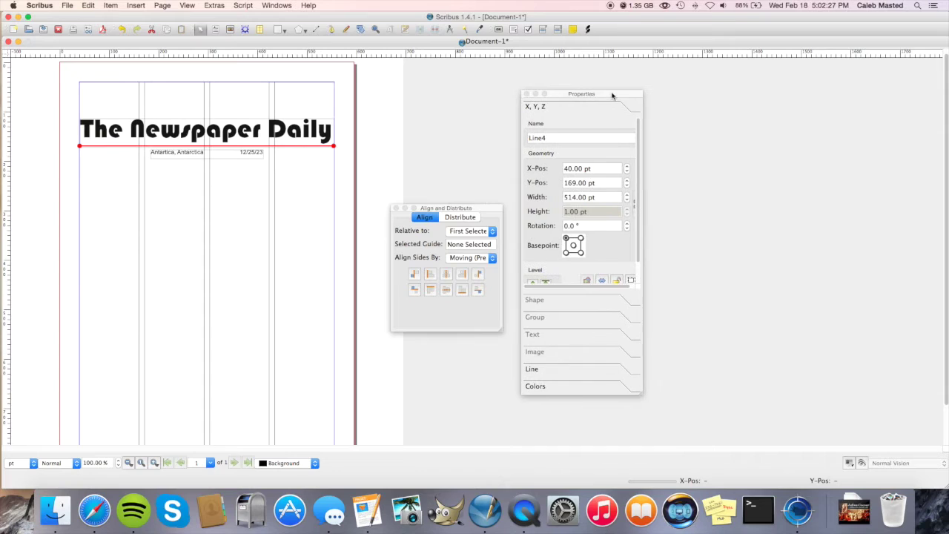
left_click(551, 369)
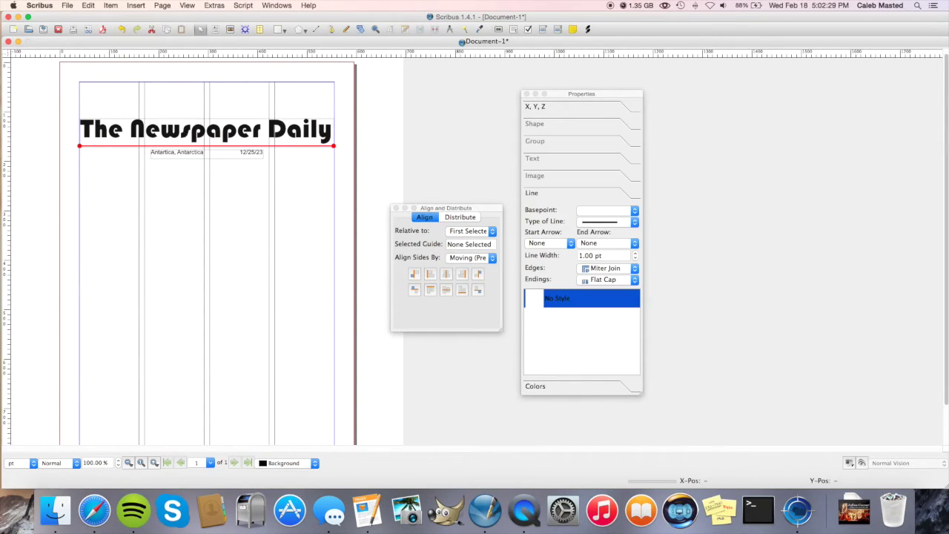
left_click(634, 221)
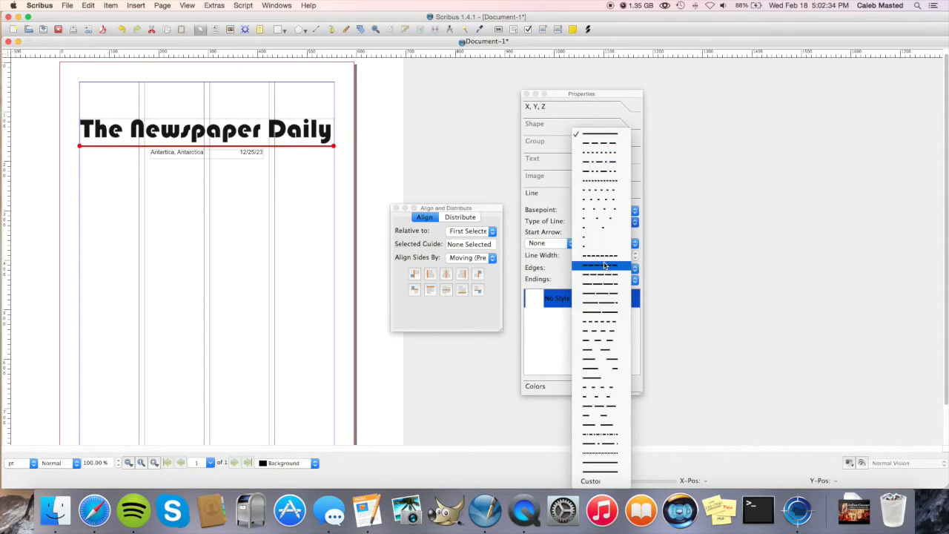
left_click(604, 255)
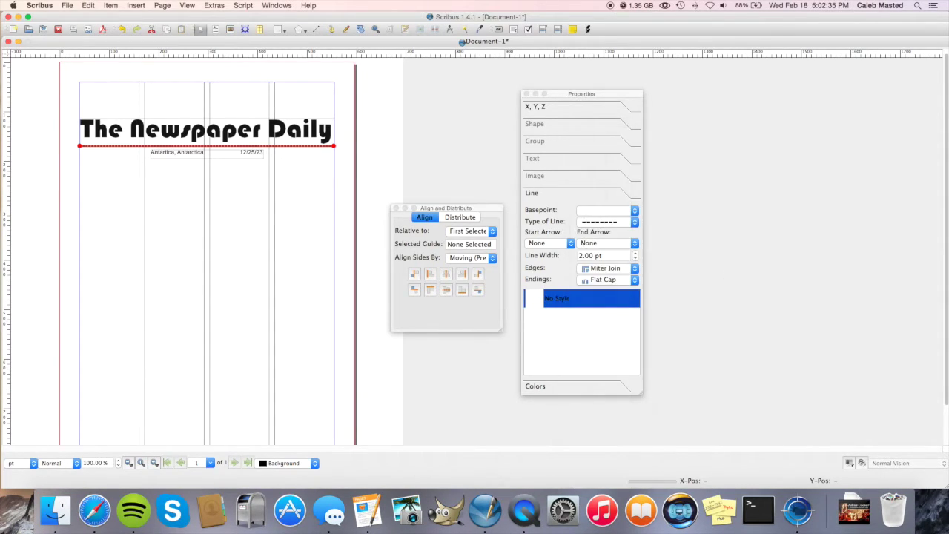
left_click(388, 150)
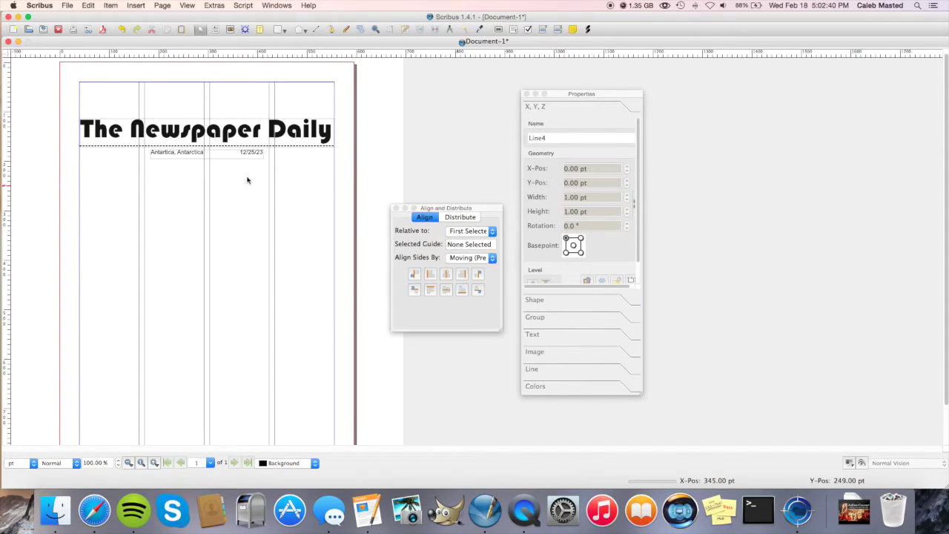
scroll(249, 177, "down", 3)
scroll(249, 164, "up", 3)
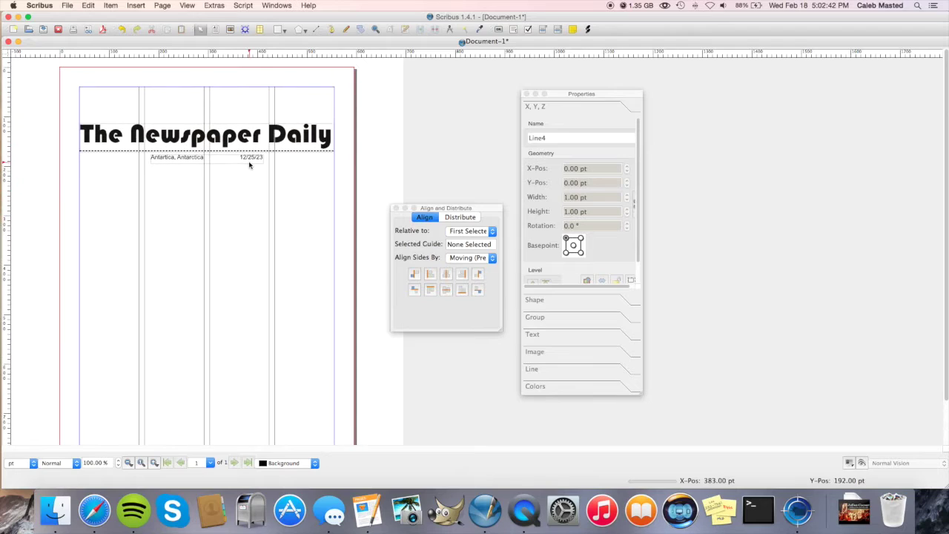
Draw an image frame below the dateline and load bacon and eggs.jpg into it.
left_click(230, 30)
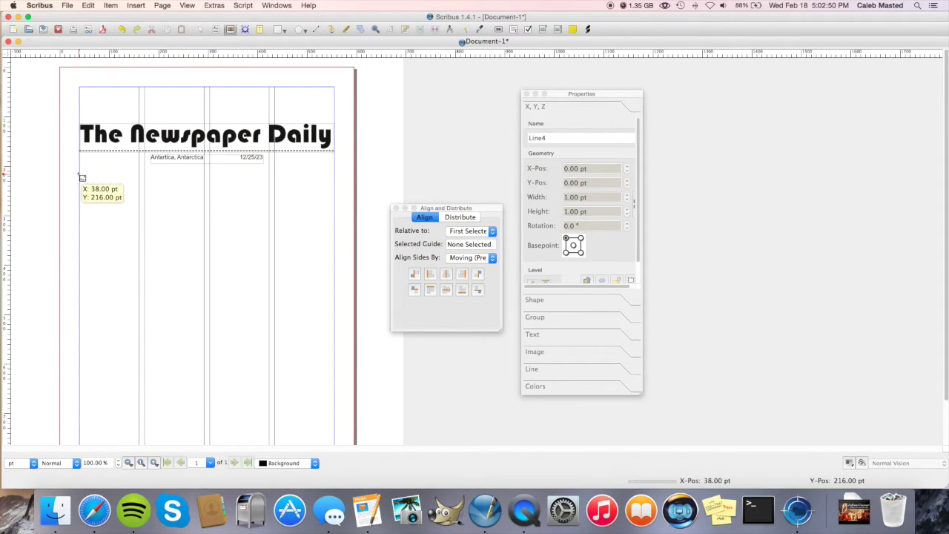
left_click_drag(82, 178, 273, 448)
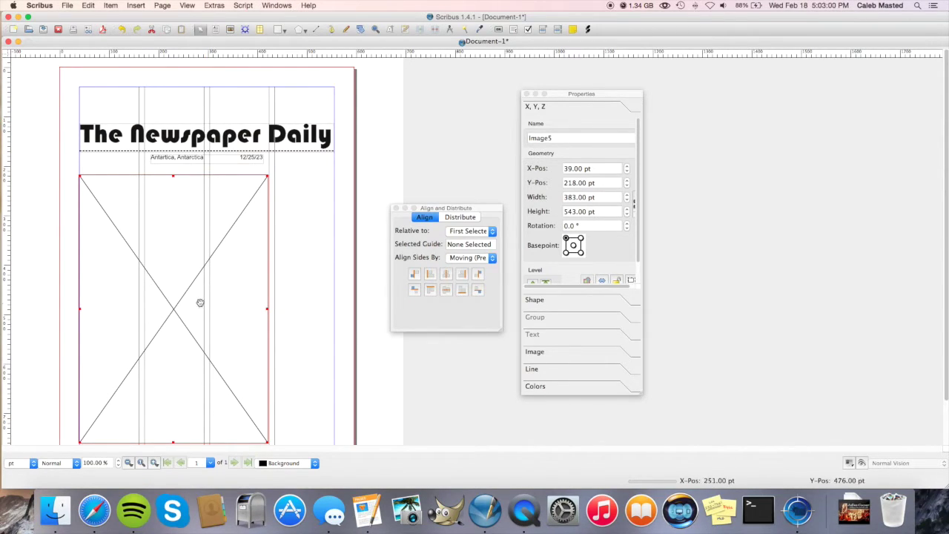
right_click(171, 320)
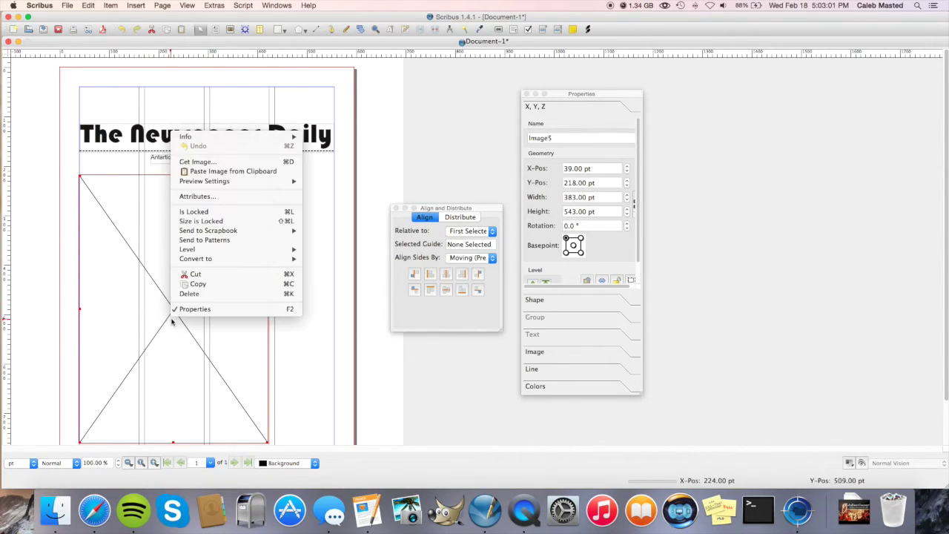
left_click(248, 163)
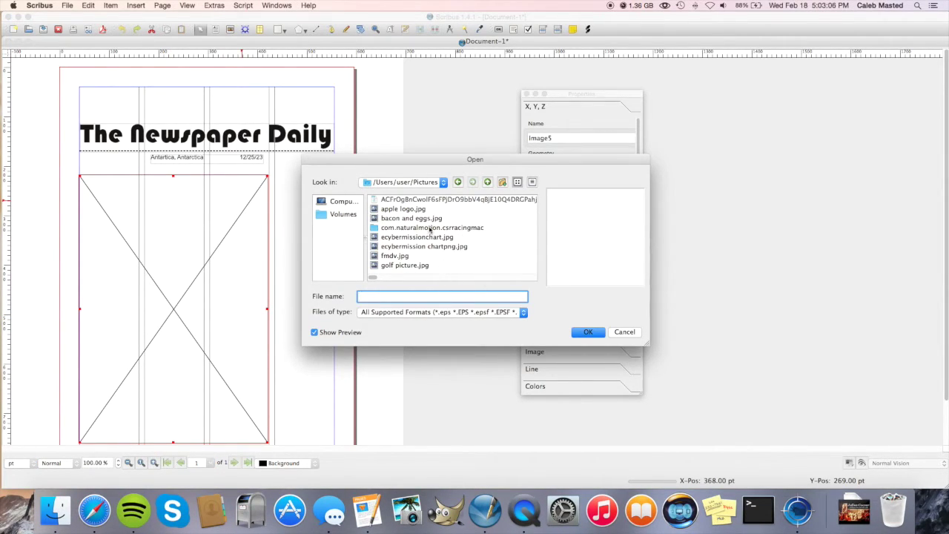
double_click(392, 219)
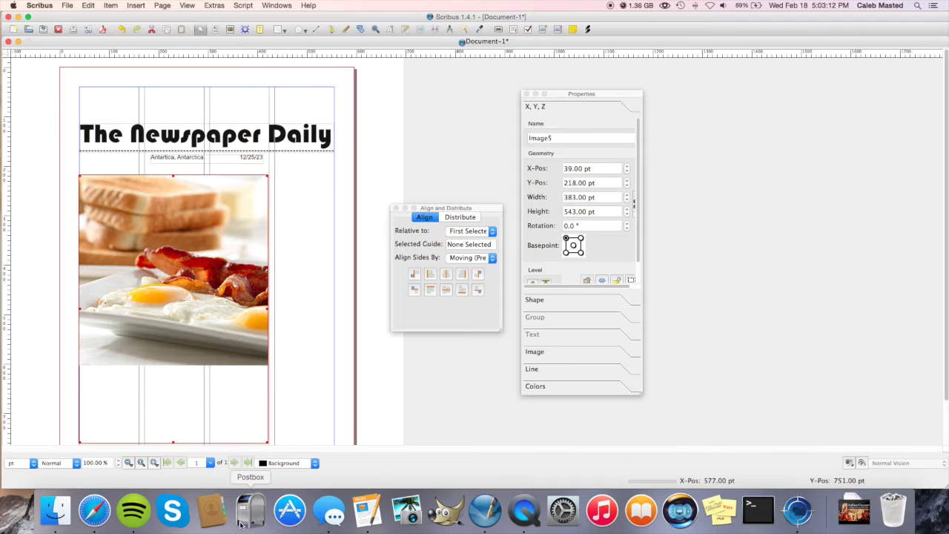
Fit the bacon-and-eggs picture to Image5, then trim the frame to 262 pt high.
right_click(171, 261)
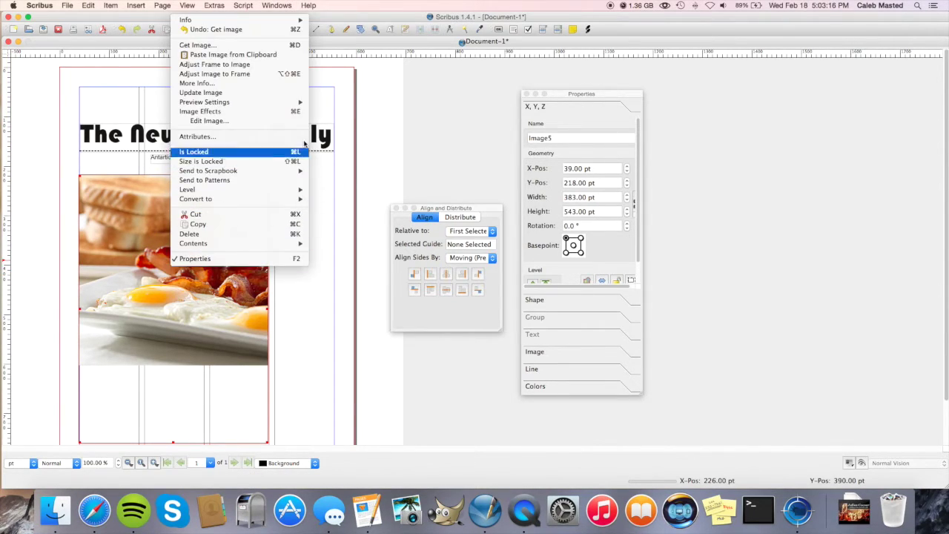
left_click(280, 77)
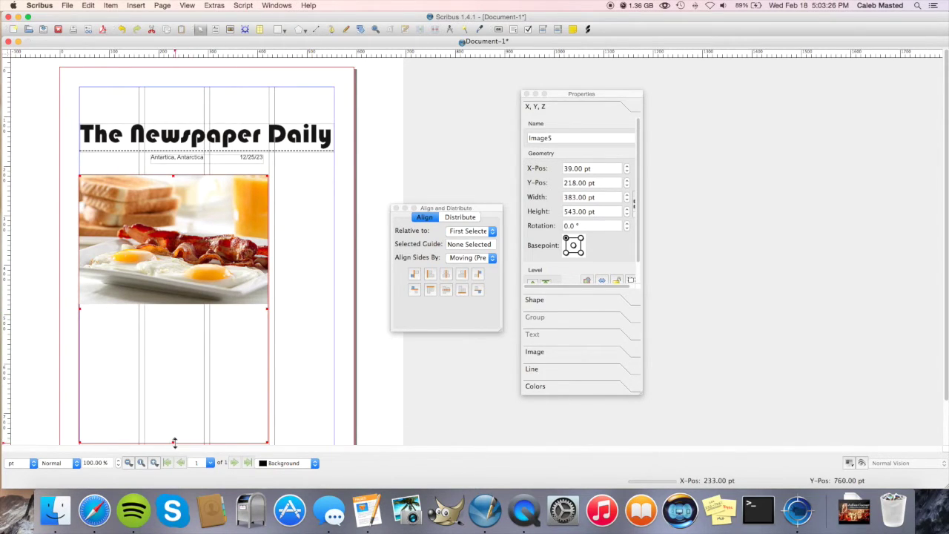
left_click_drag(173, 442, 194, 259)
scroll(282, 237, "up", 1)
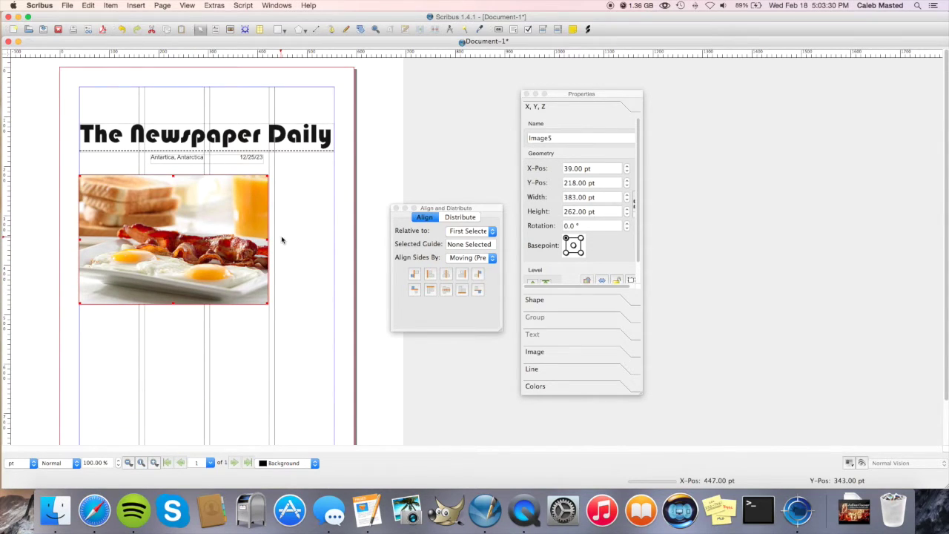
Draw a text frame beside the photo with the headline 'Bacob and Eggs are world's #1 Breakfast'.
left_click(216, 30)
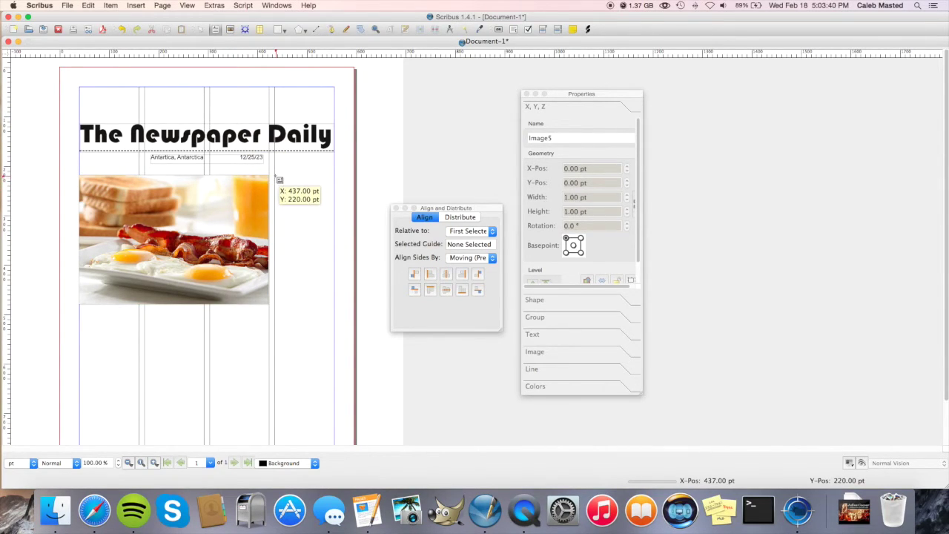
left_click_drag(275, 177, 333, 207)
double_click(320, 198)
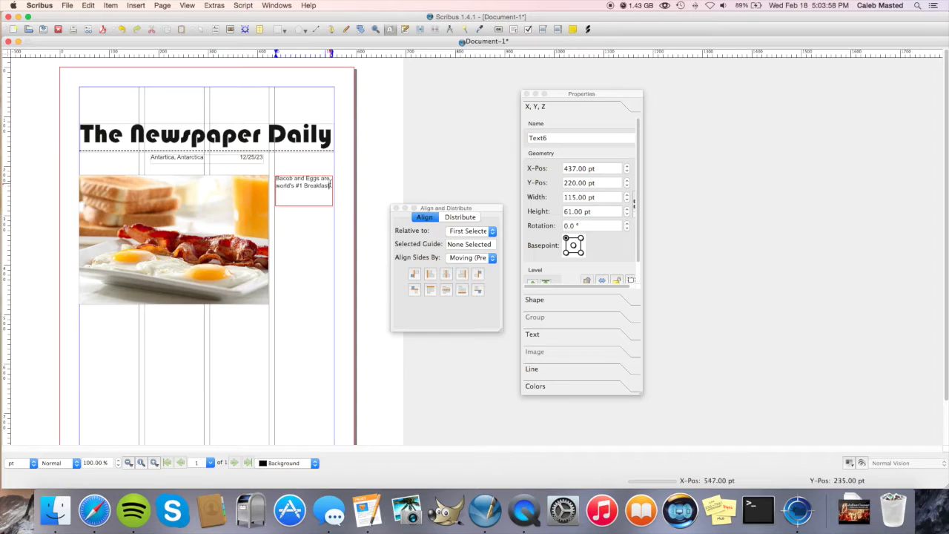
Format the whole headline as Arial Black at 13 pt.
left_click_drag(330, 187, 273, 171)
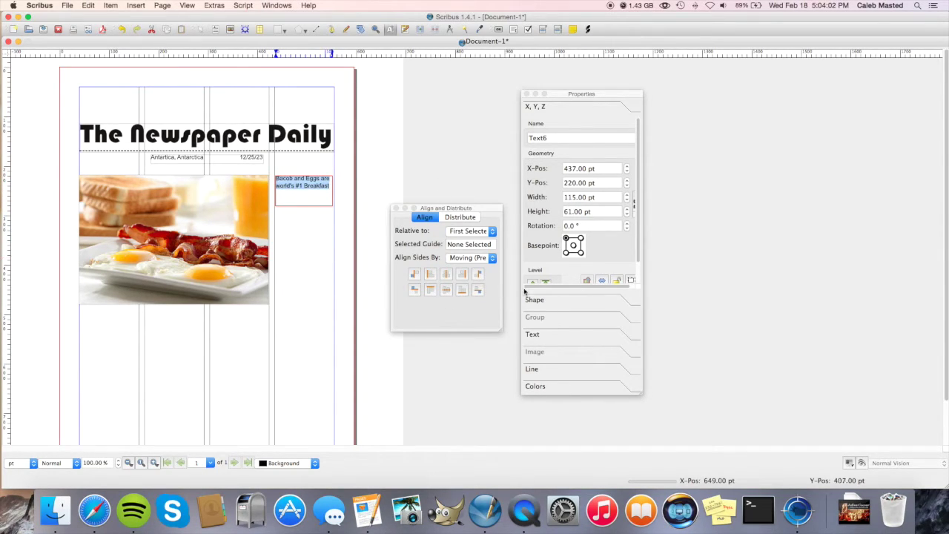
left_click(548, 335)
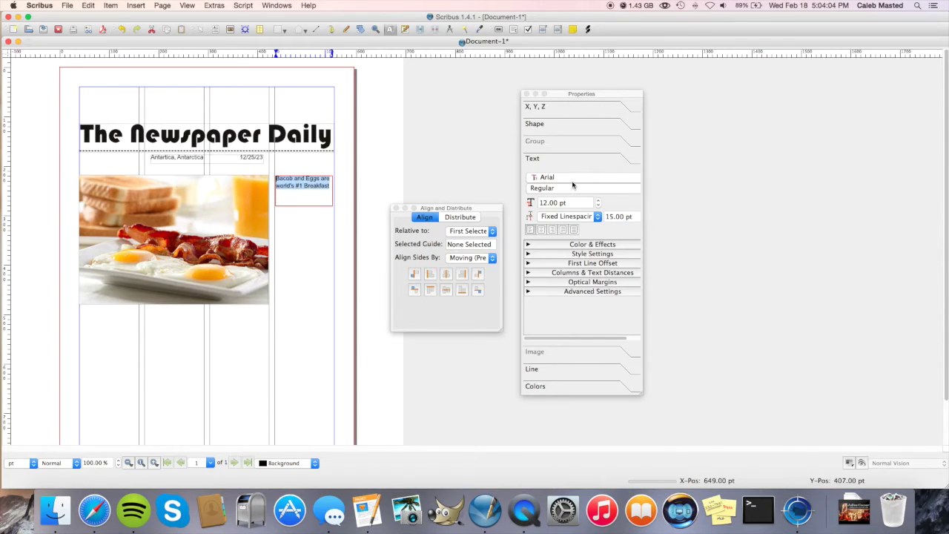
left_click(556, 177)
type("Black")
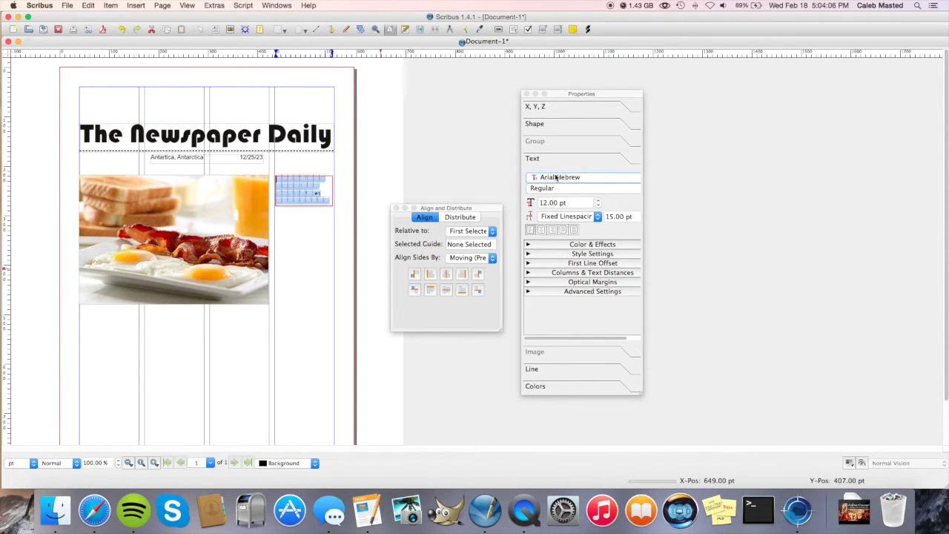
left_click(599, 200)
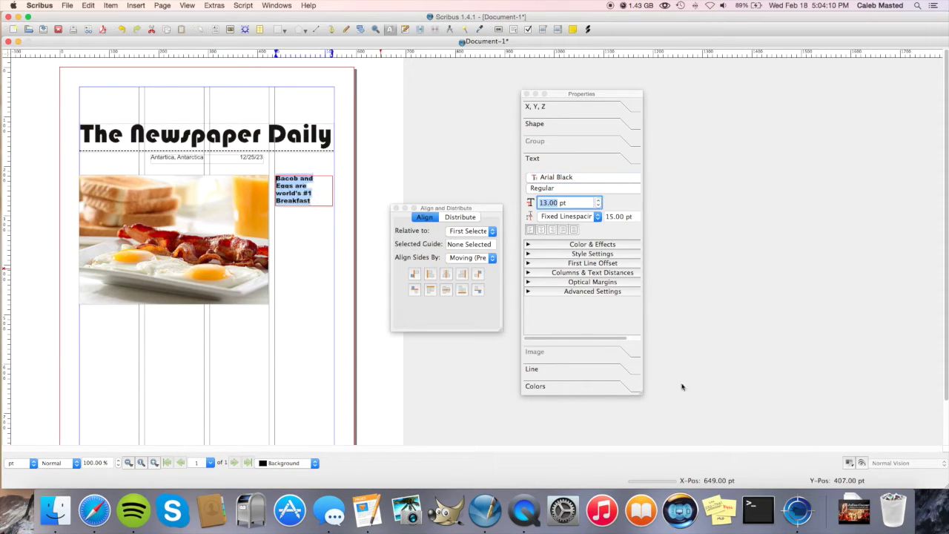
left_click(720, 317)
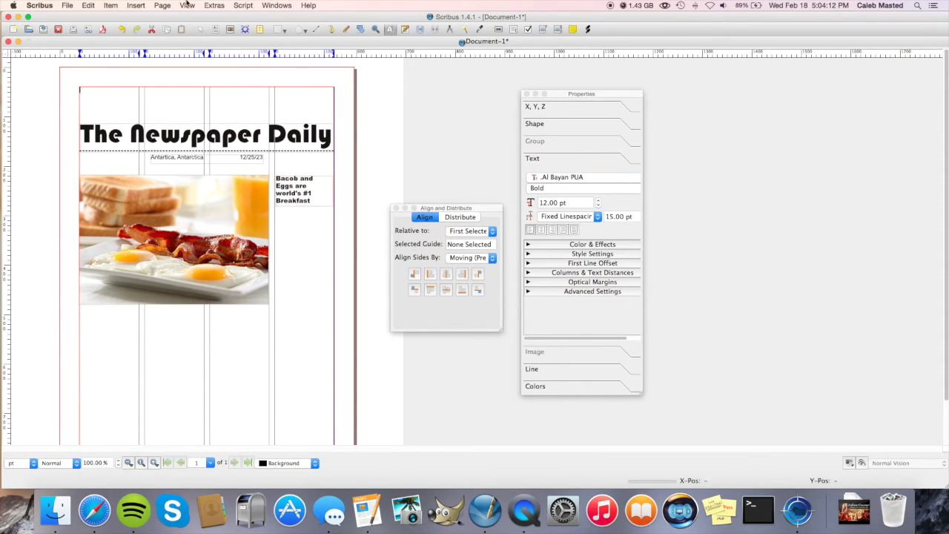
Draw the tall Text7 frame under the headline and fill it with English sample text.
left_click(215, 30)
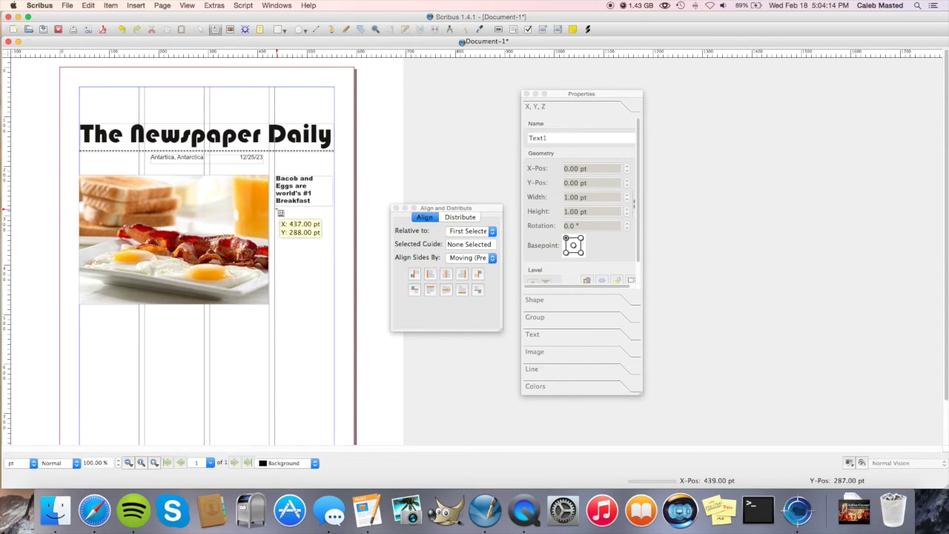
left_click_drag(276, 210, 335, 461)
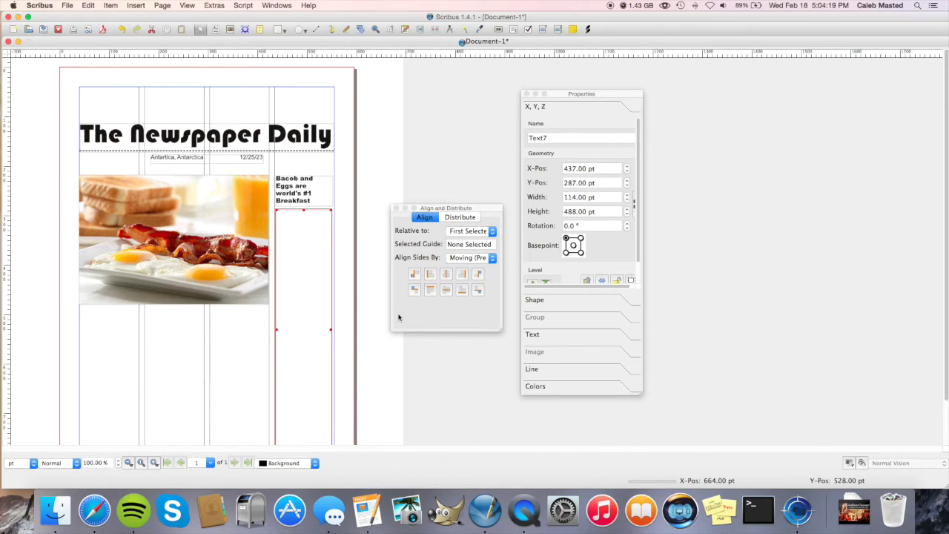
left_click(135, 6)
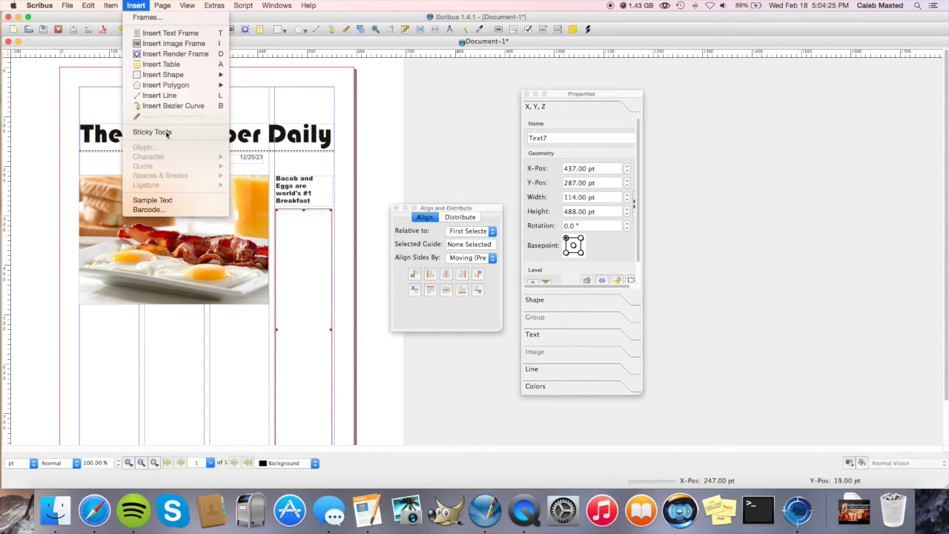
left_click(161, 204)
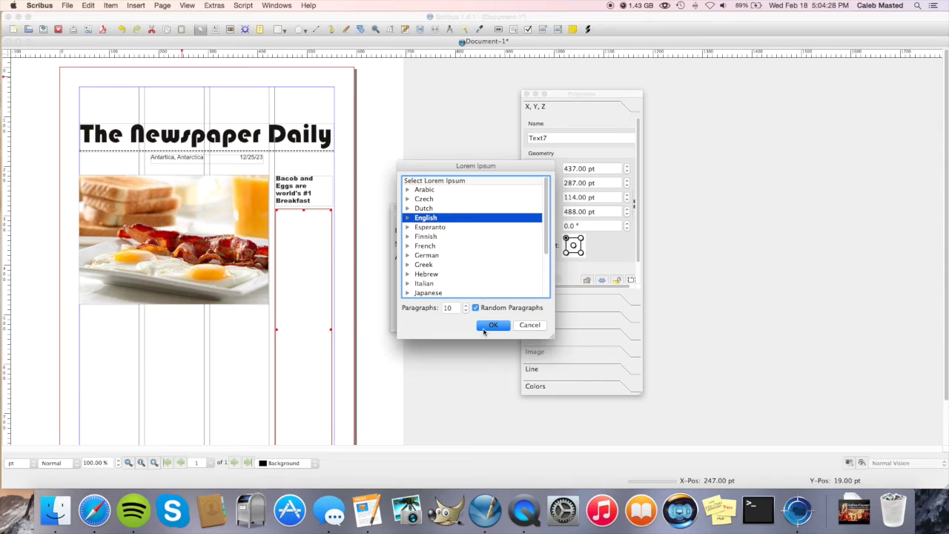
left_click(483, 332)
scroll(427, 360, "down", 2)
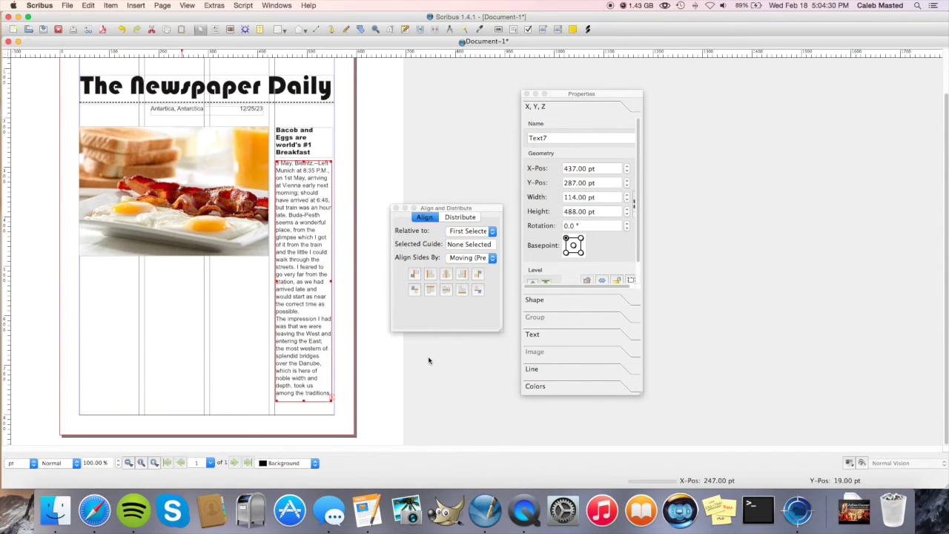
scroll(415, 359, "up", 2)
scroll(247, 323, "down", 2)
scroll(248, 320, "up", 2)
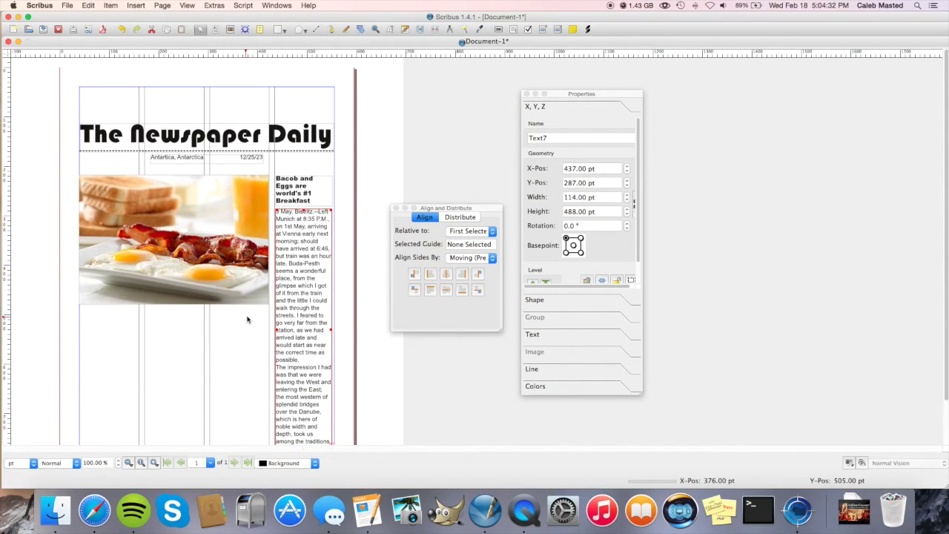
scroll(254, 301, "down", 2)
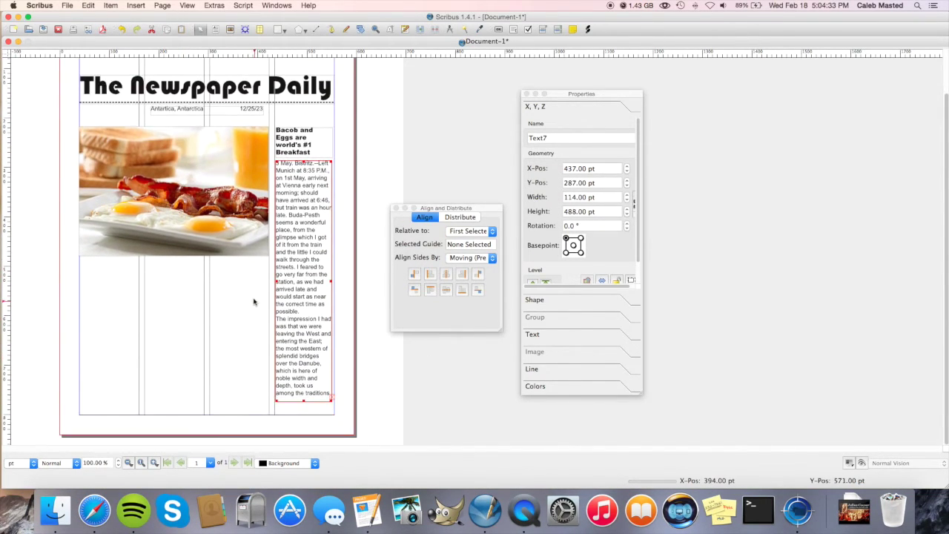
Add a 253 × 20 pt frame under the photo reading 'Classic Bacon and Eggs Breakfast.'.
left_click(213, 31)
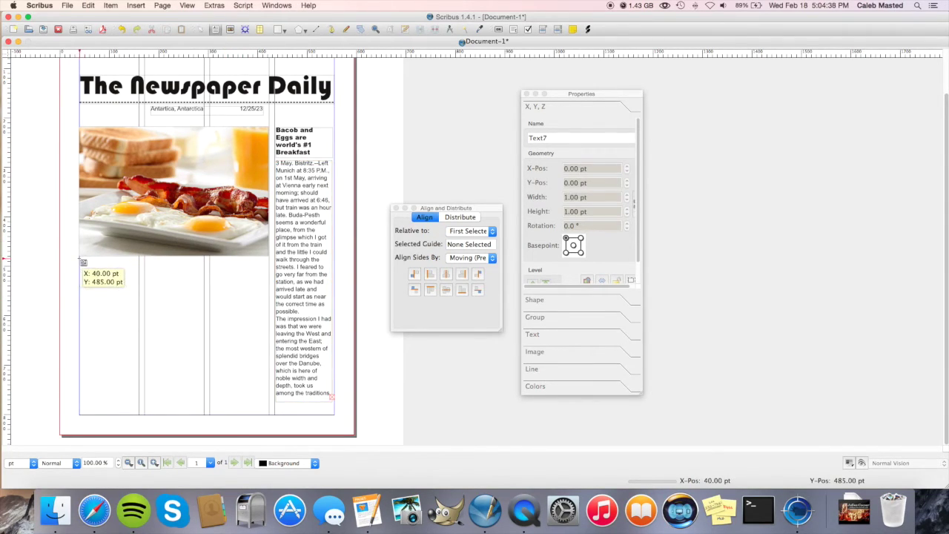
left_click_drag(80, 261, 204, 267)
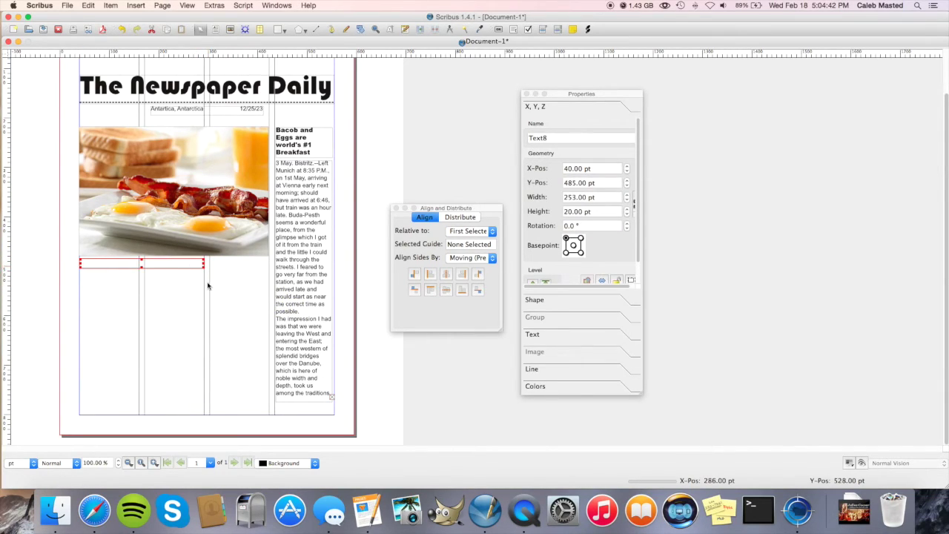
double_click(174, 262)
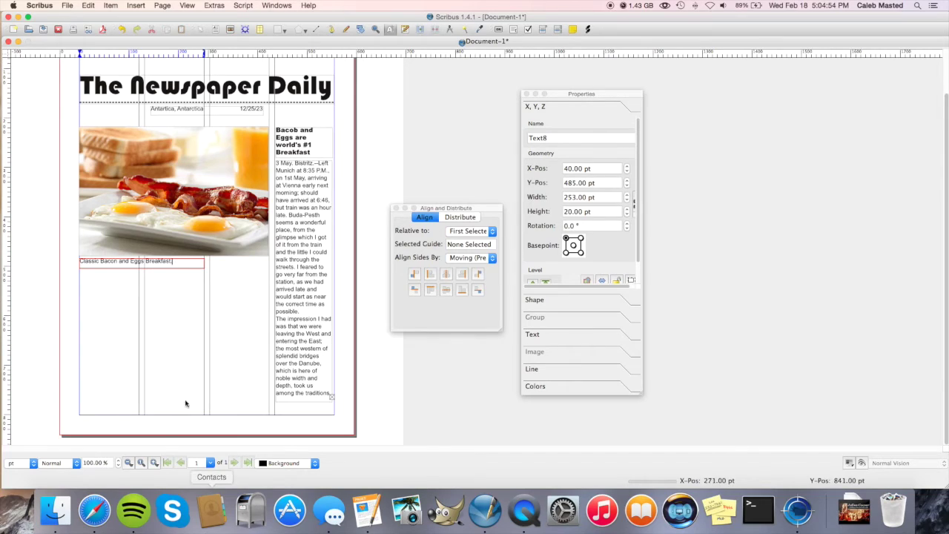
left_click(215, 30)
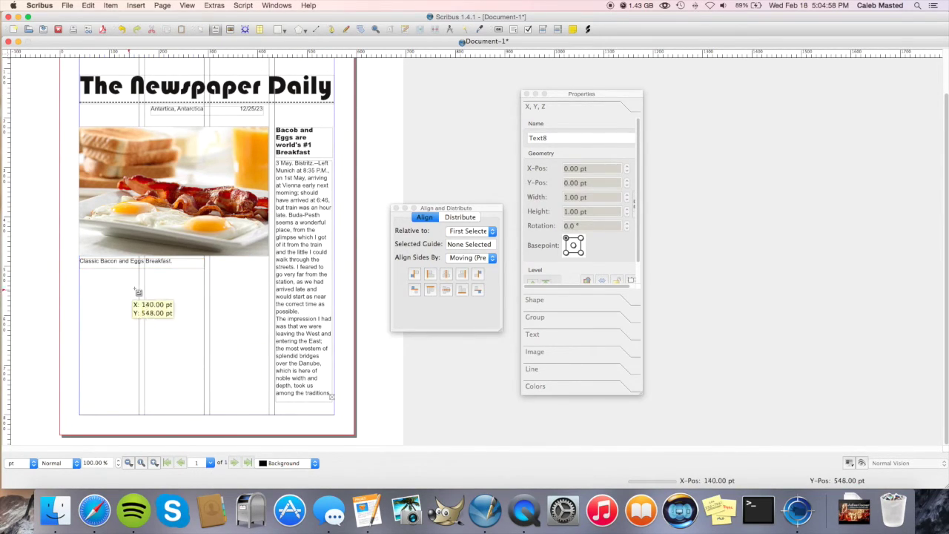
Draw a large frame across columns two and three and fill it with sample text.
left_click_drag(145, 284, 269, 415)
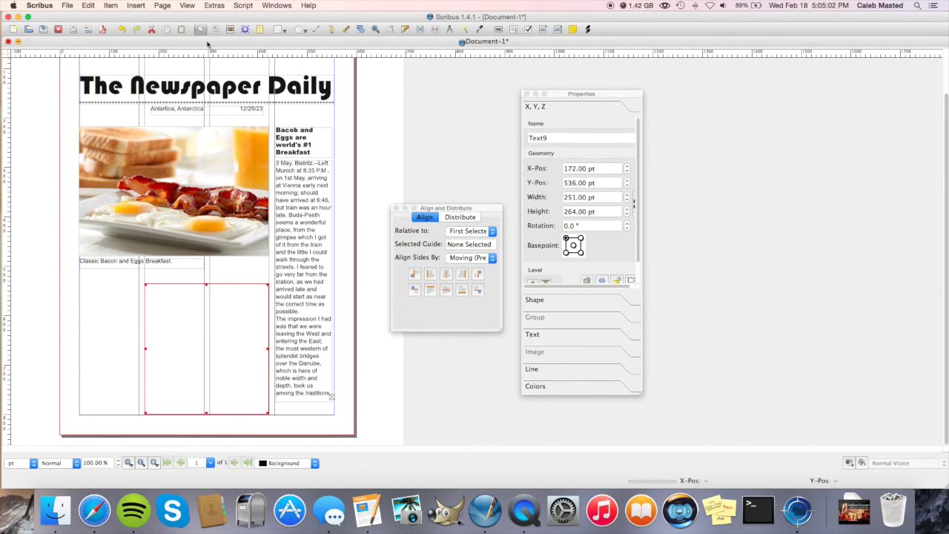
left_click(128, 6)
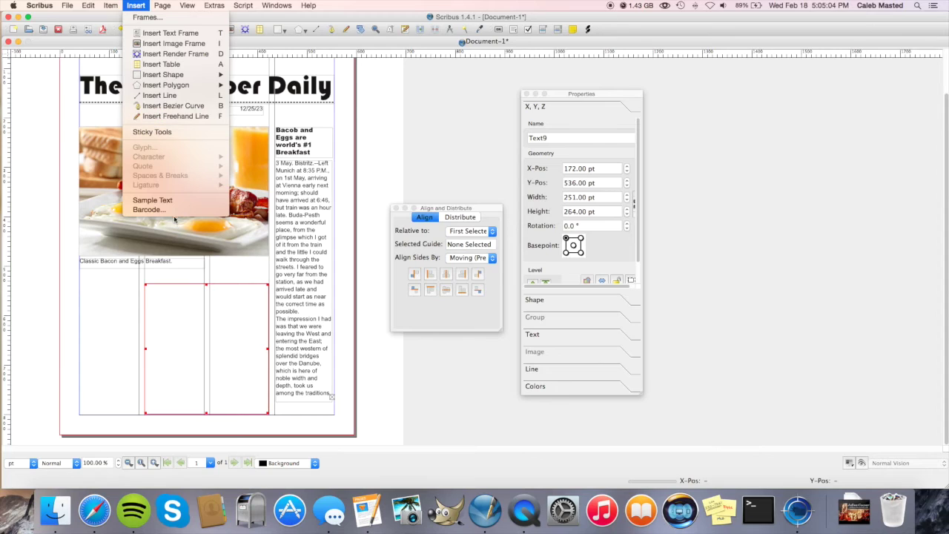
left_click(171, 201)
left_click(486, 327)
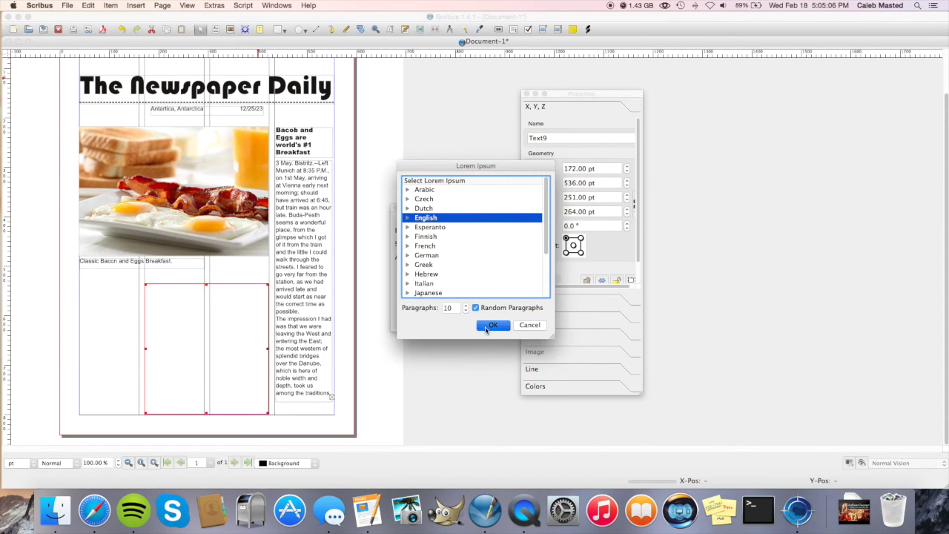
Add a narrow first-column frame with the headline 'Ham is Jealous of Bacon and Eggs'.
left_click(215, 29)
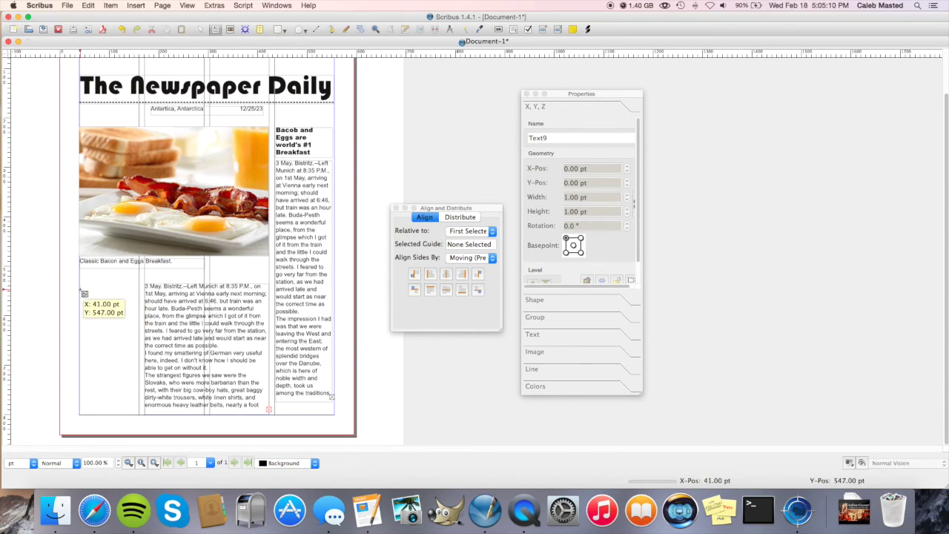
left_click_drag(81, 289, 132, 405)
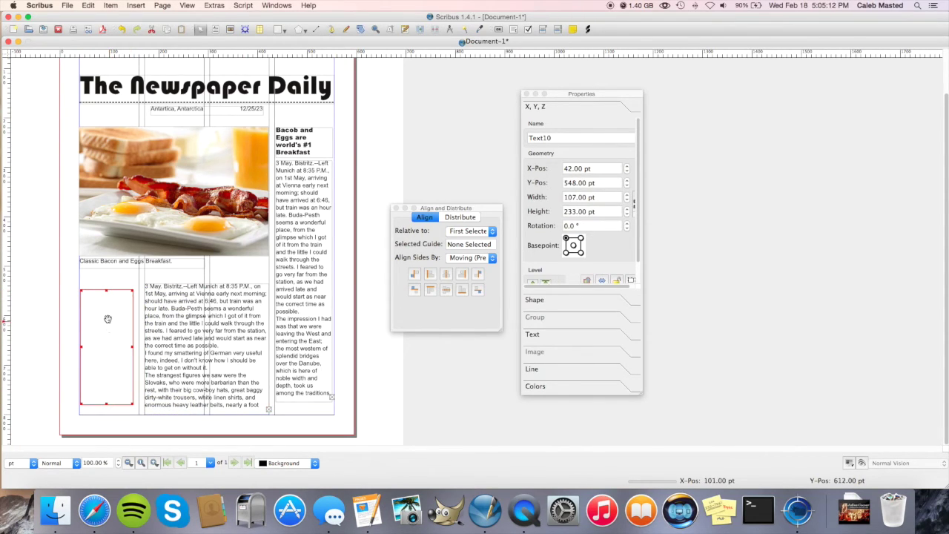
double_click(119, 319)
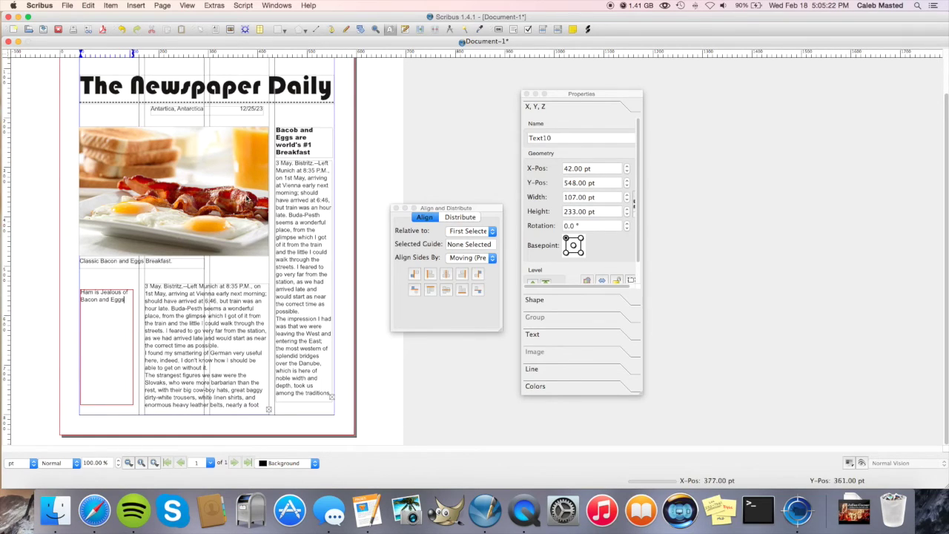
key("super+a")
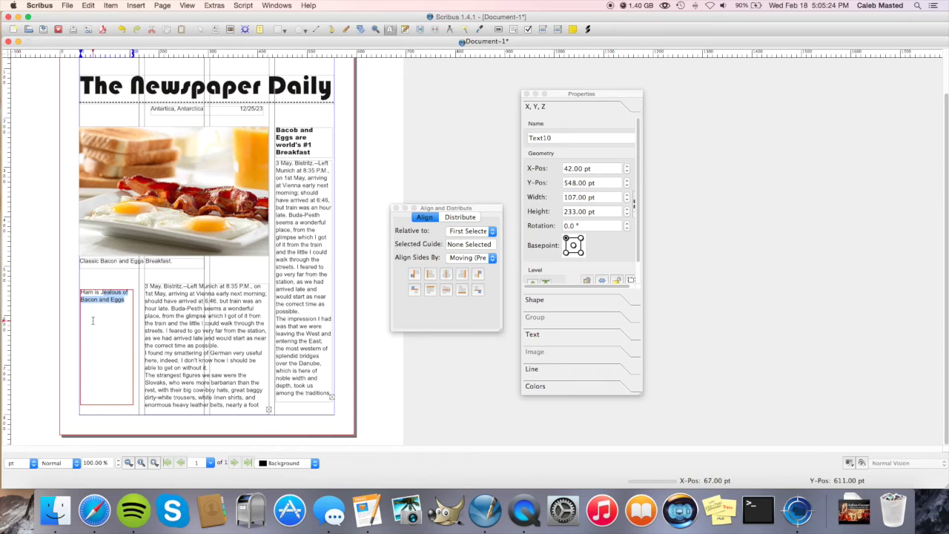
left_click(75, 289)
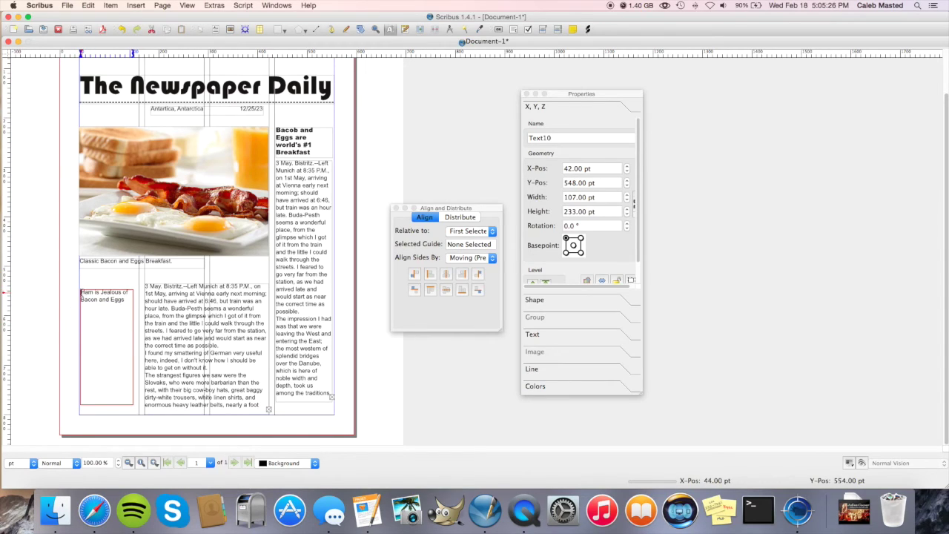
Set the Ham headline to Andale Mono at 15 pt.
double_click(86, 294)
key("super+a")
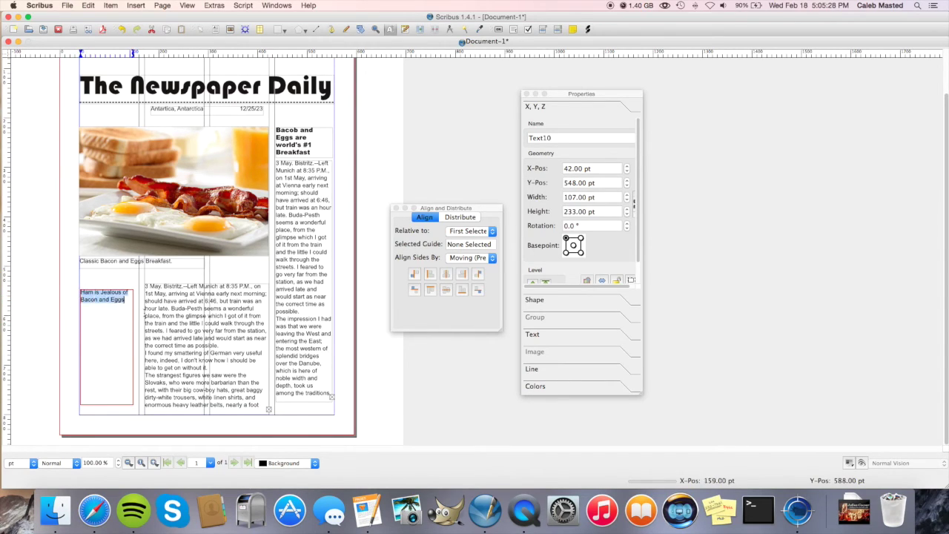
left_click(537, 338)
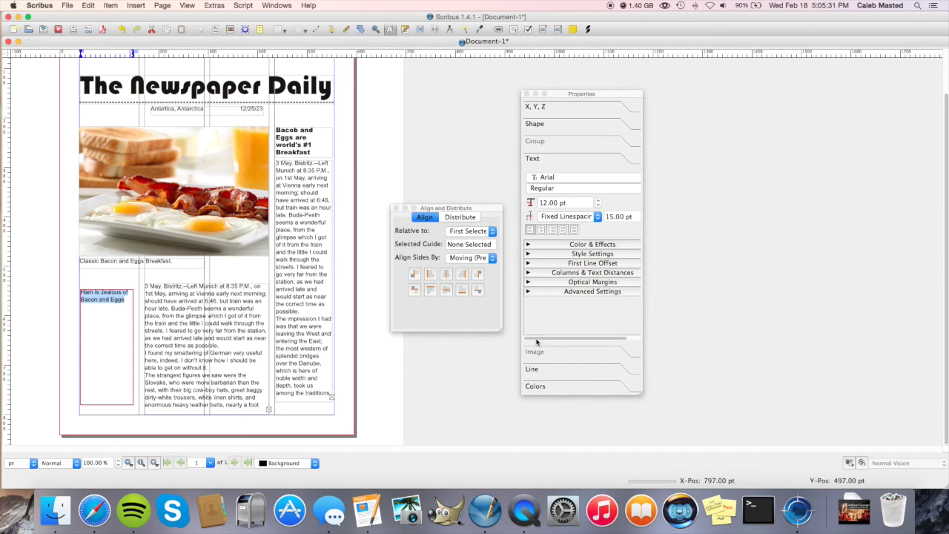
left_click(598, 200)
left_click(571, 177)
left_click(556, 192)
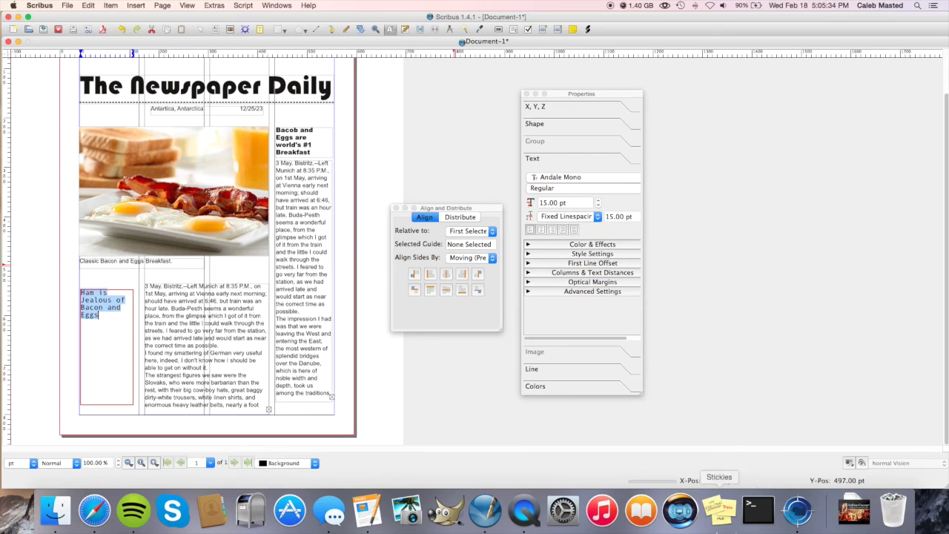
left_click(114, 308)
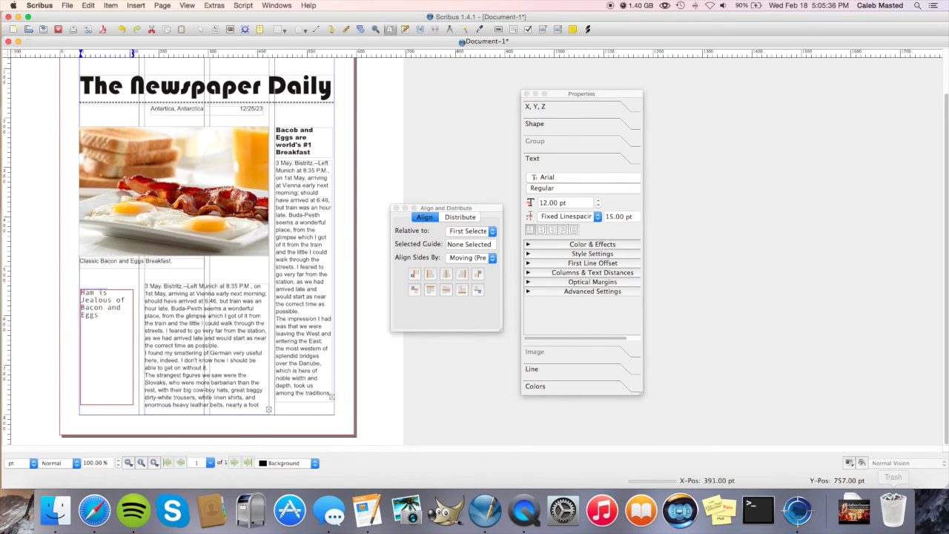